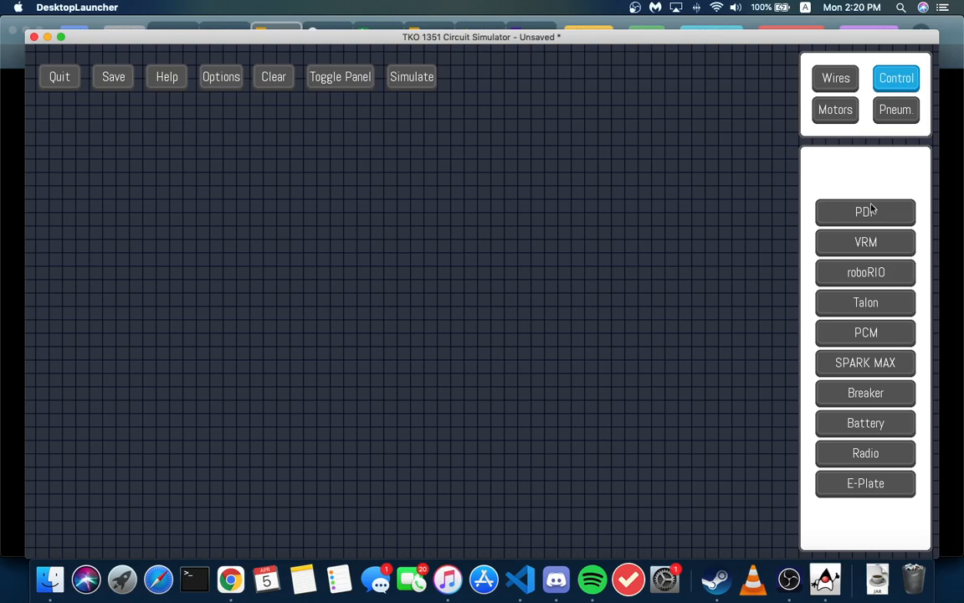
Step: Place a PDP on the empty canvas and briefly run the simulation to check it
left_click_drag(865, 215, 421, 274)
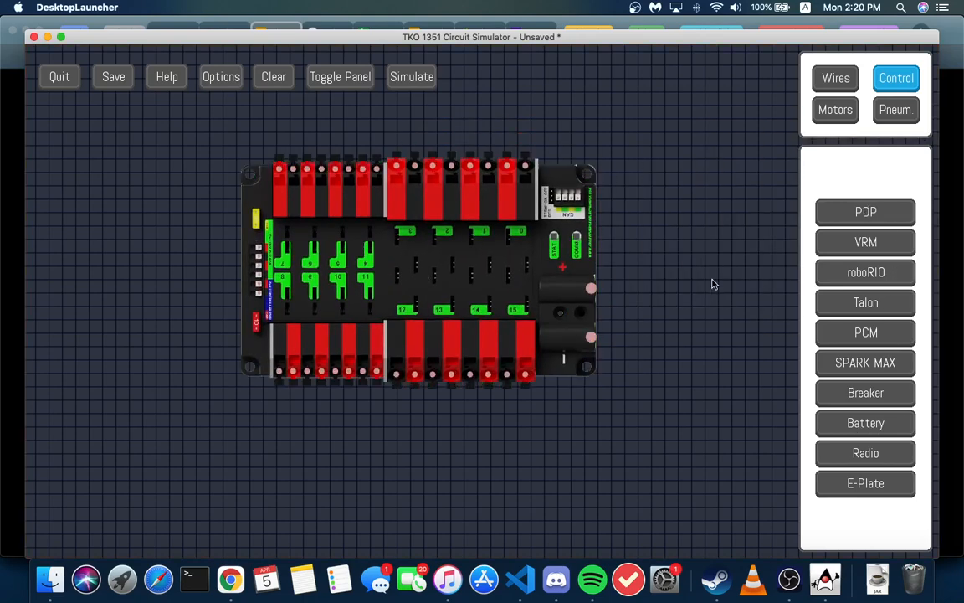
left_click_drag(683, 340, 556, 236)
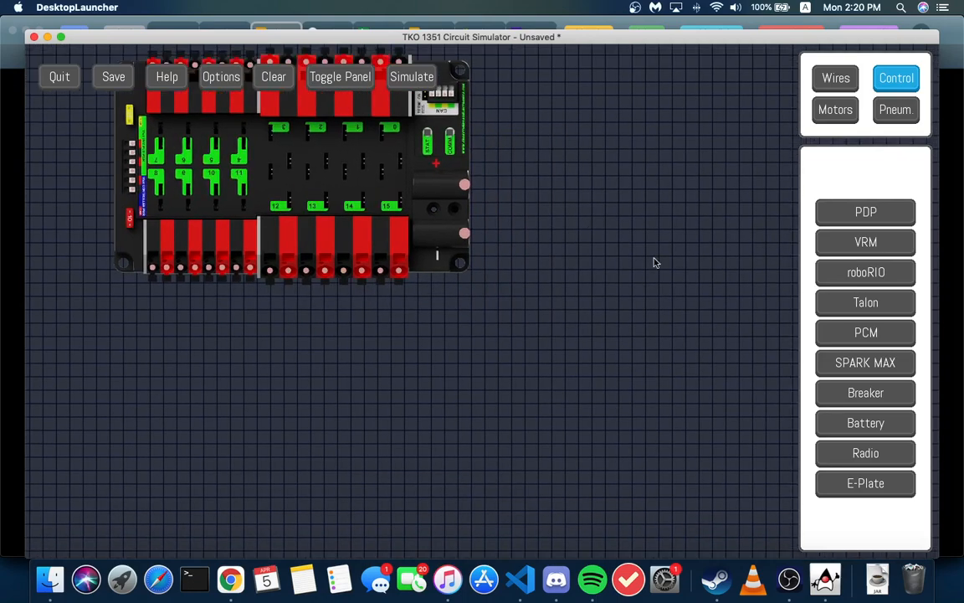
left_click_drag(655, 263, 621, 334)
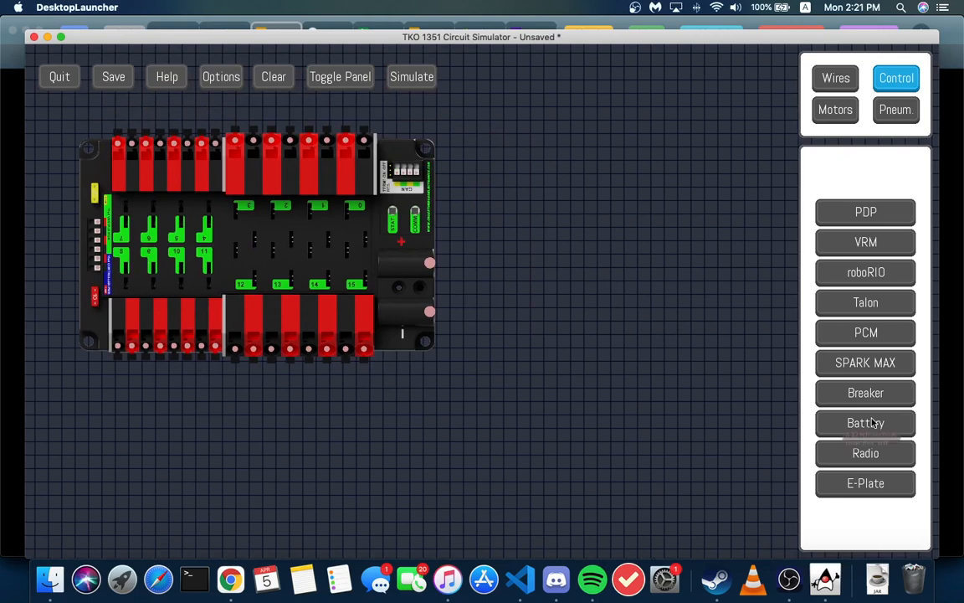
left_click(414, 76)
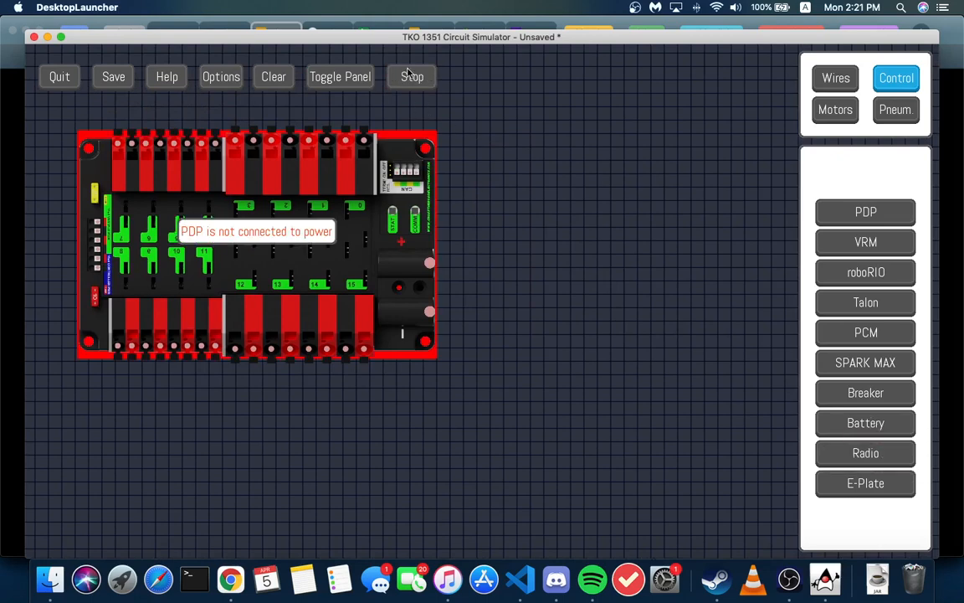
left_click(409, 74)
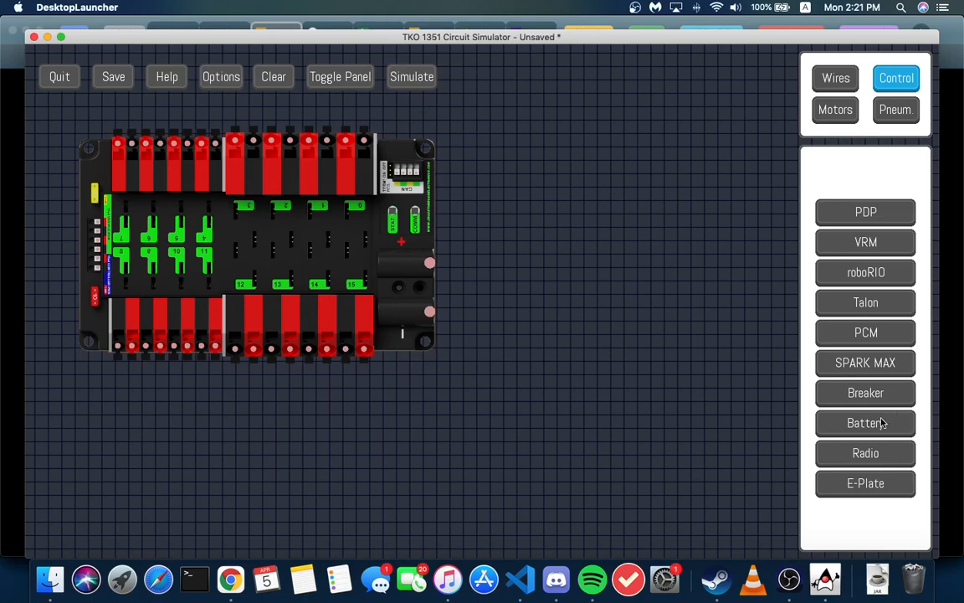
Step: Place a battery on the canvas, below and to the right of the PDP
left_click_drag(881, 422, 714, 467)
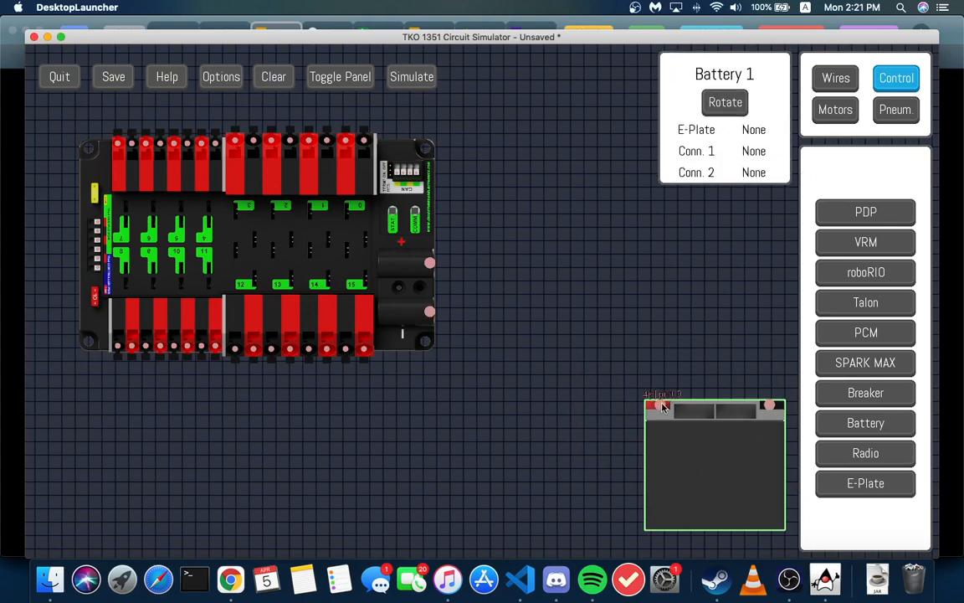
mouse_move(658, 405)
left_mouse_down()
mouse_move(660, 387)
mouse_move(431, 263)
mouse_move(667, 369)
mouse_move(663, 398)
left_mouse_up()
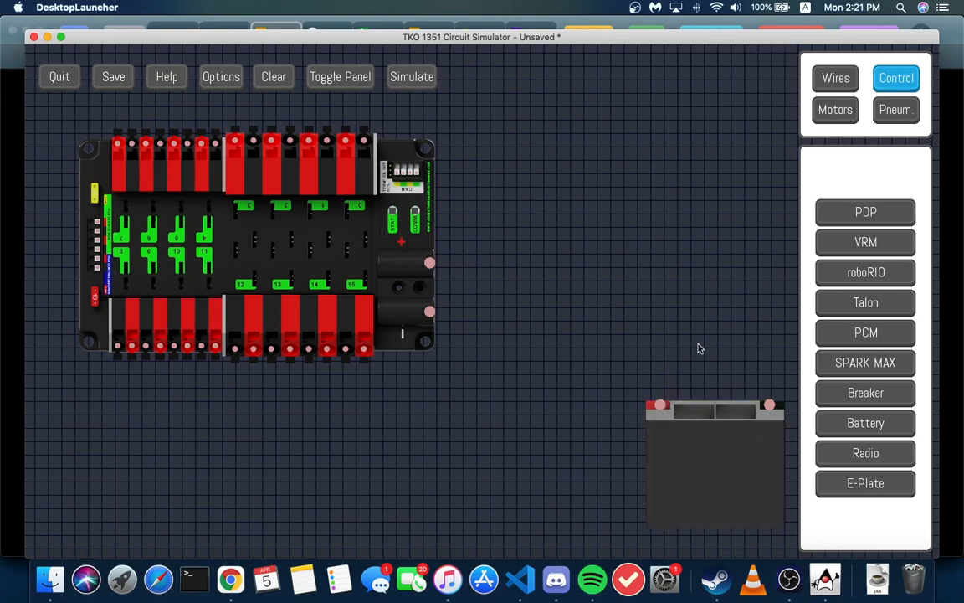
scroll(706, 393, "up", 4)
scroll(705, 394, "down", 3)
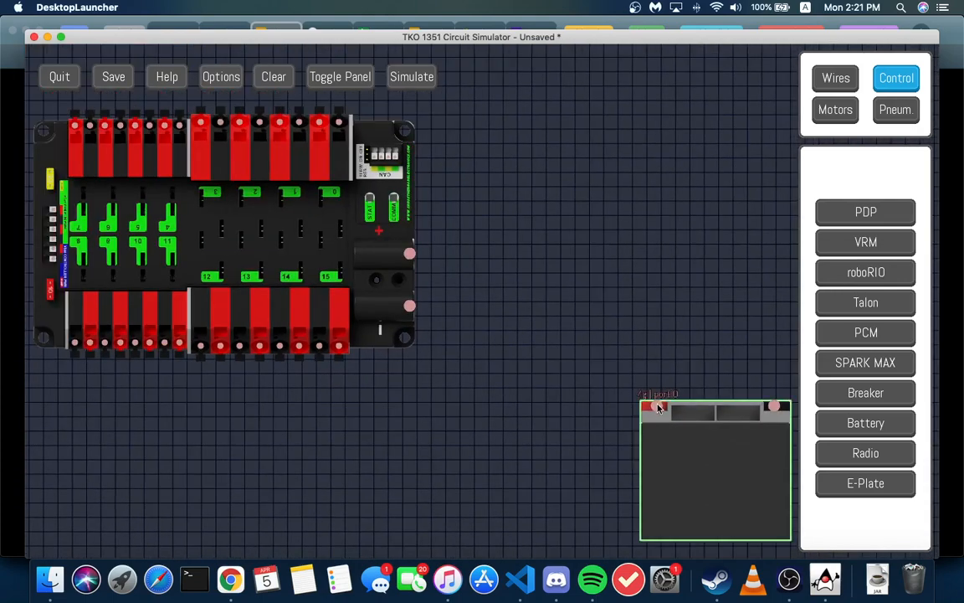
Step: Wire the battery's positive and negative terminals directly to the PDP's matching power terminals and briefly simulate the circuit
left_click_drag(657, 408, 480, 254)
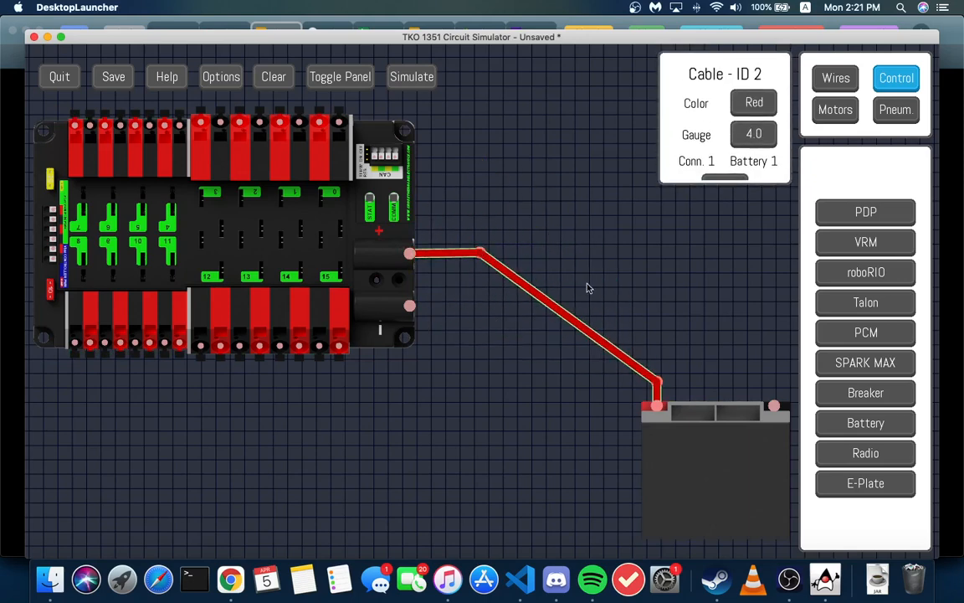
left_click(586, 286)
left_click_drag(775, 405, 410, 305)
left_click(411, 78)
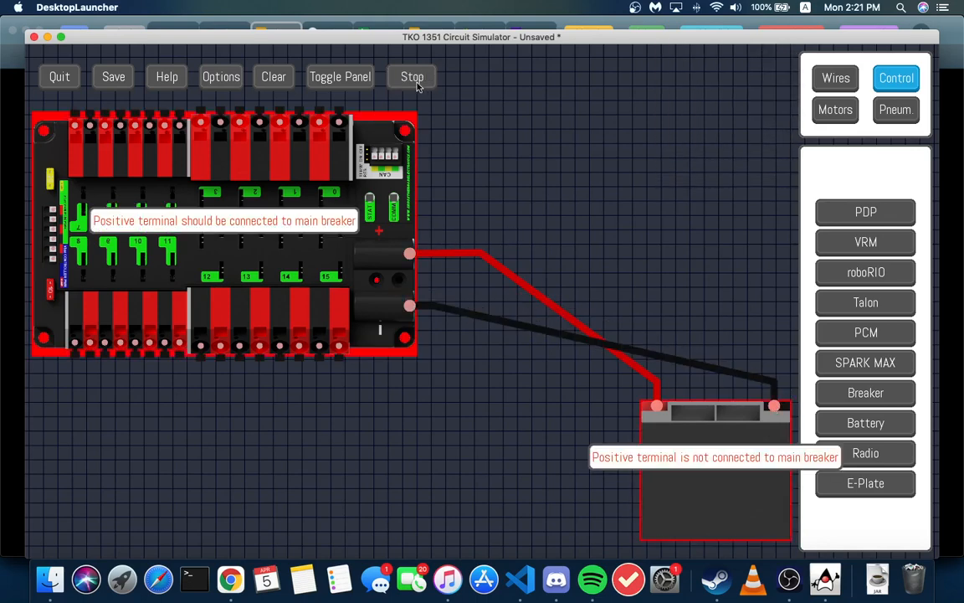
left_click(409, 80)
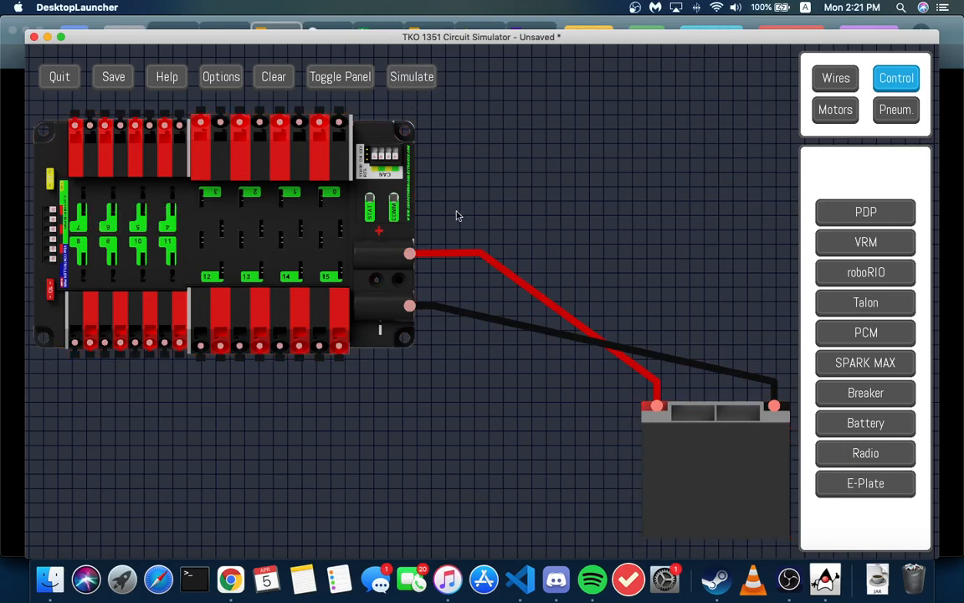
Step: Delete the red cable between battery and PDP and place a main breaker in the space between them
left_click(499, 268)
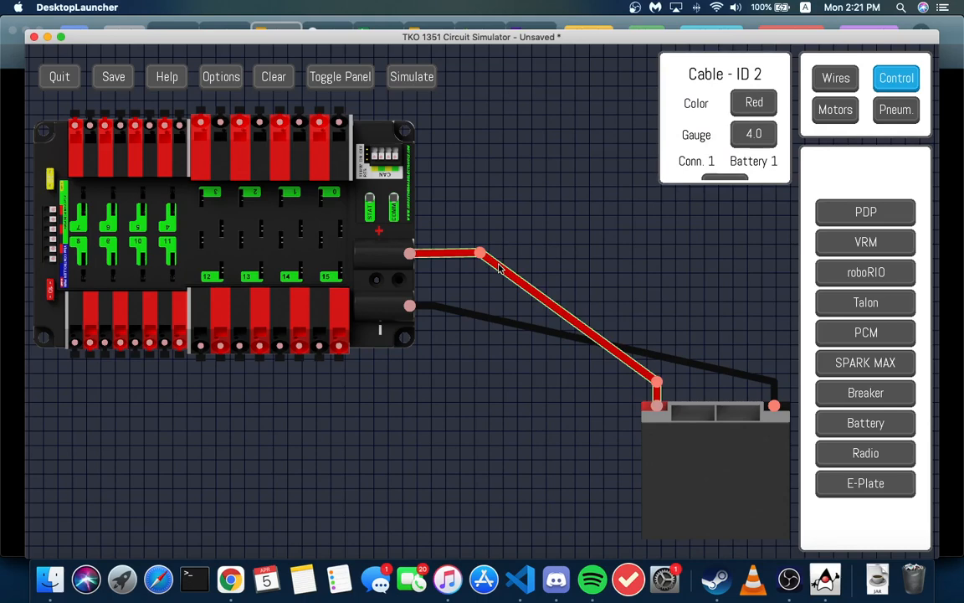
key("BackSpace")
left_click_drag(894, 395, 574, 262)
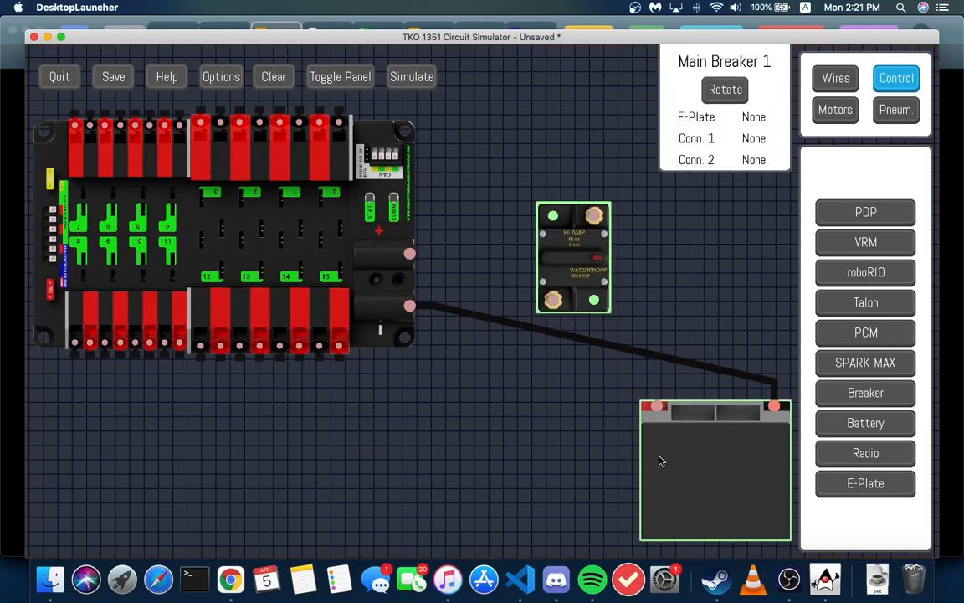
Step: Wire the battery's positive terminal to the main breaker's upper terminal, and the breaker's lower terminal to the PDP's positive terminal
left_click_drag(657, 407, 592, 216)
left_click_drag(603, 243, 642, 219)
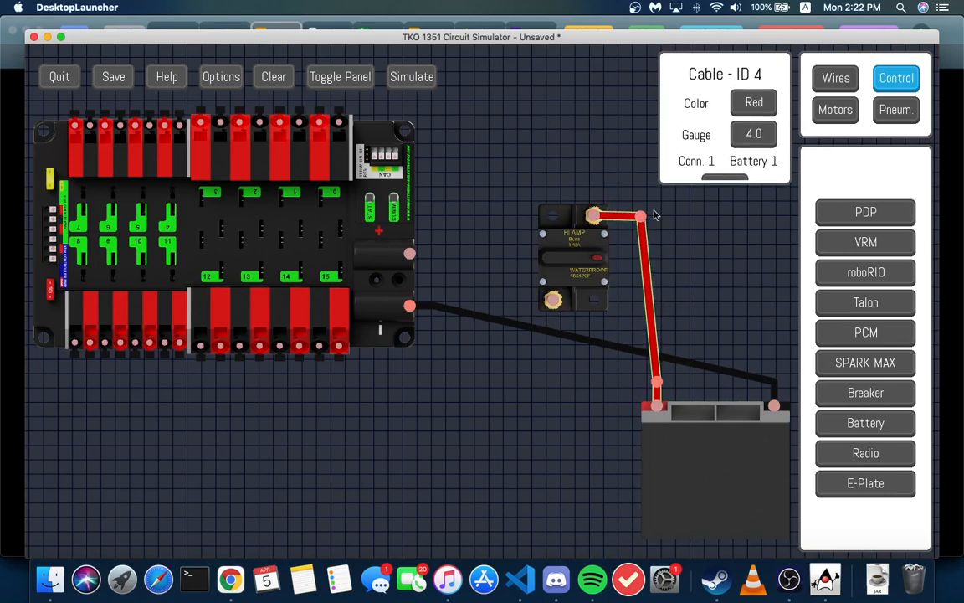
left_click(589, 268)
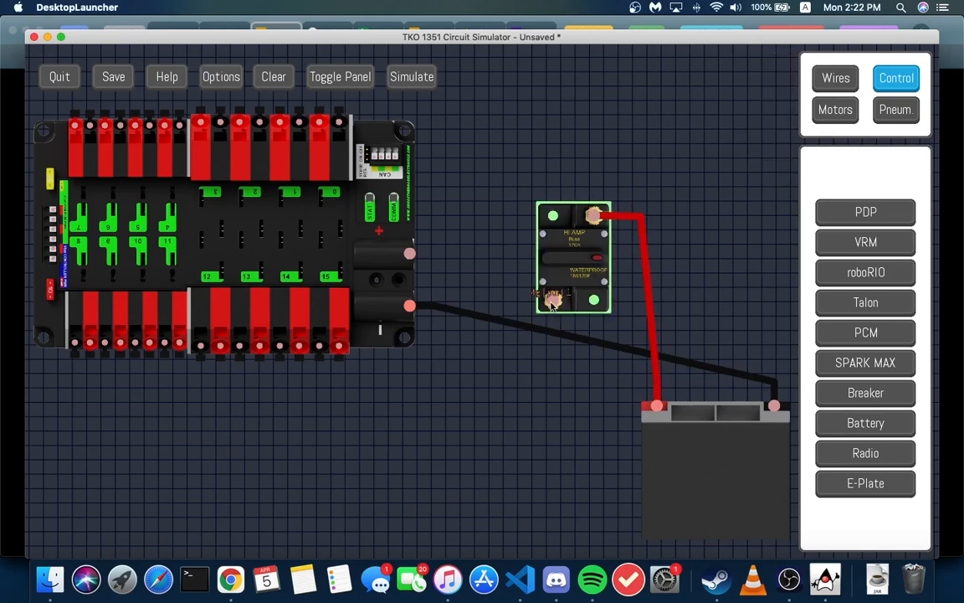
left_click_drag(553, 303, 409, 253)
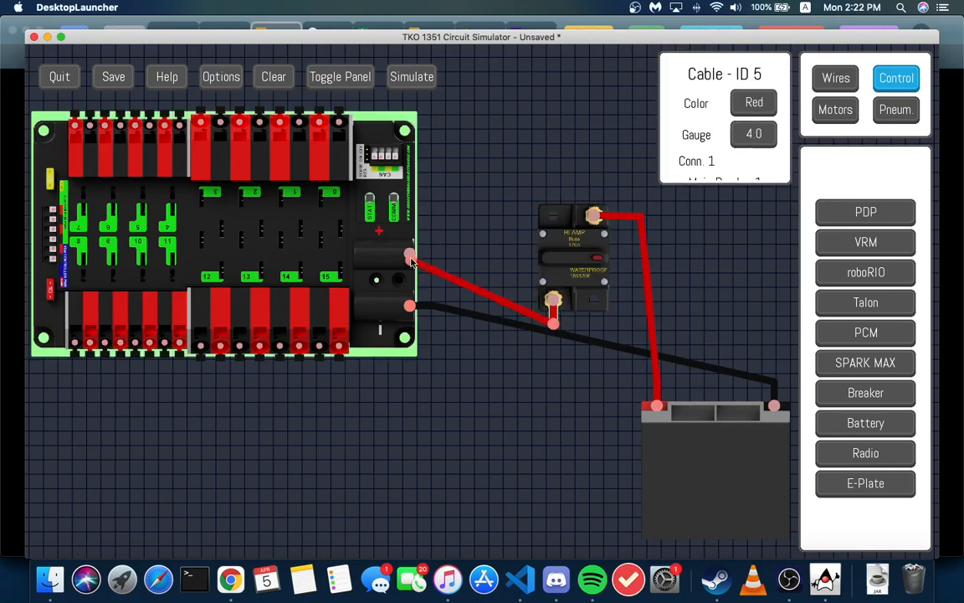
left_click(520, 304)
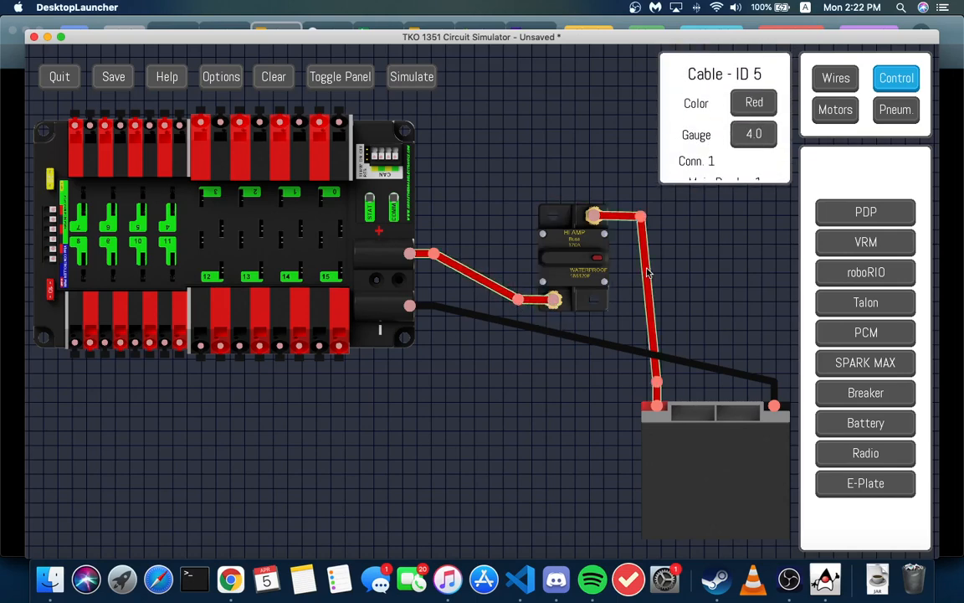
Step: Straighten the vertical run of the red battery-to-breaker cable and briefly simulate the circuit
left_click_drag(642, 216, 656, 218)
left_click(684, 219)
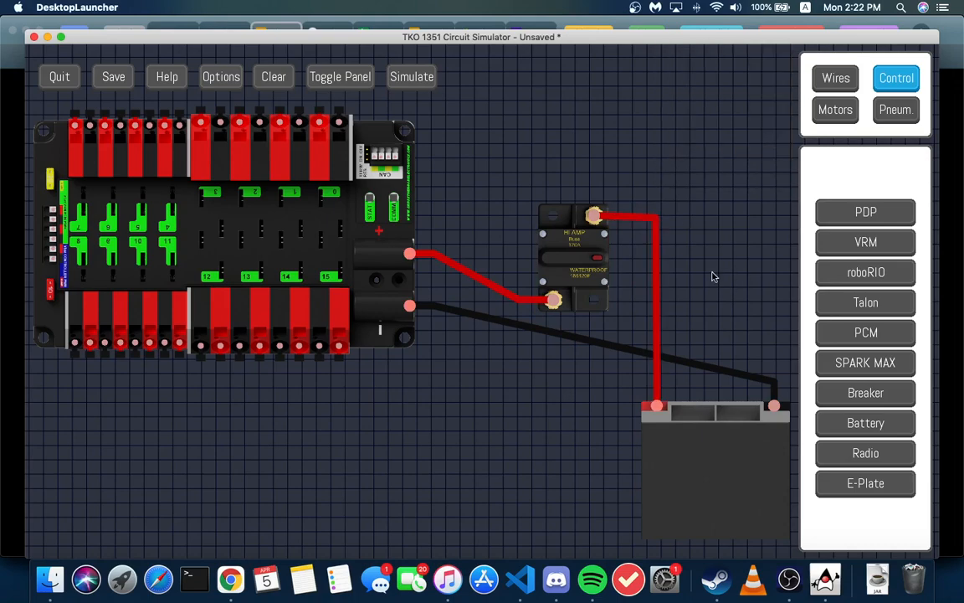
left_click(401, 77)
left_click(408, 79)
Step: Place a VRM in the free area to the left of the PDP and shift it slightly upward
left_click_drag(501, 157, 638, 179)
left_click(663, 210)
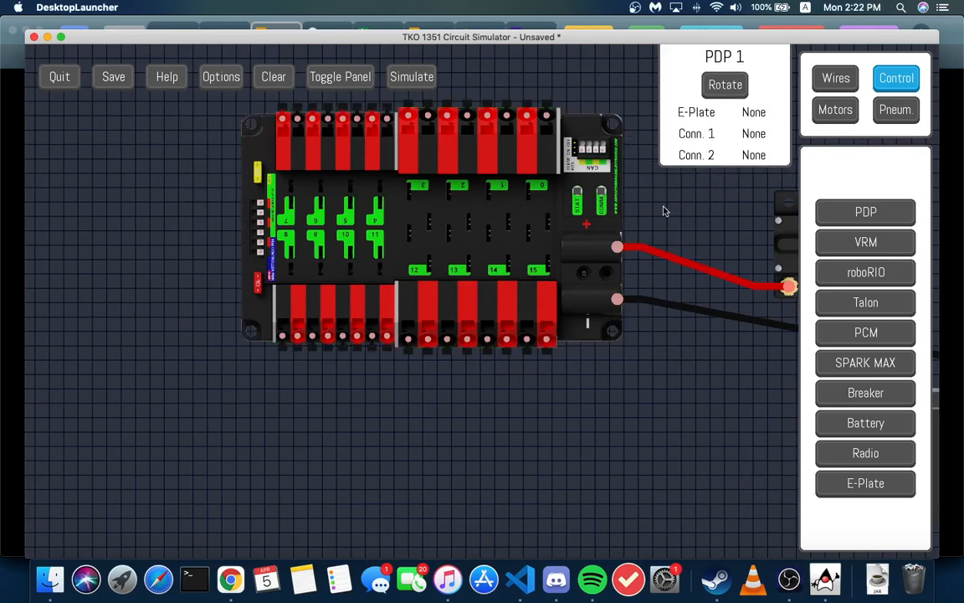
scroll(630, 368, "down", 5)
scroll(634, 399, "up", 4)
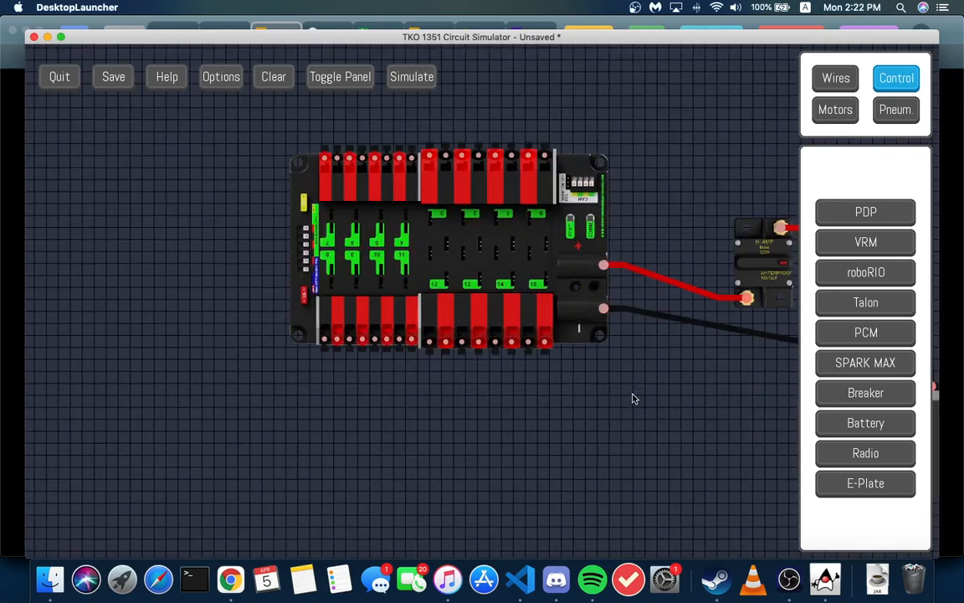
left_click_drag(631, 398, 761, 413)
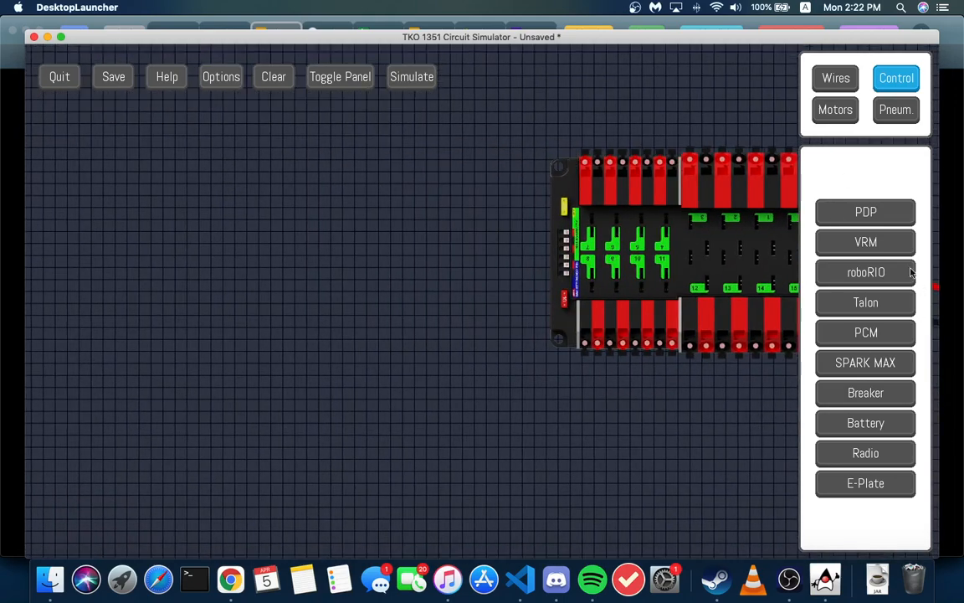
left_click(867, 242)
left_click(458, 241)
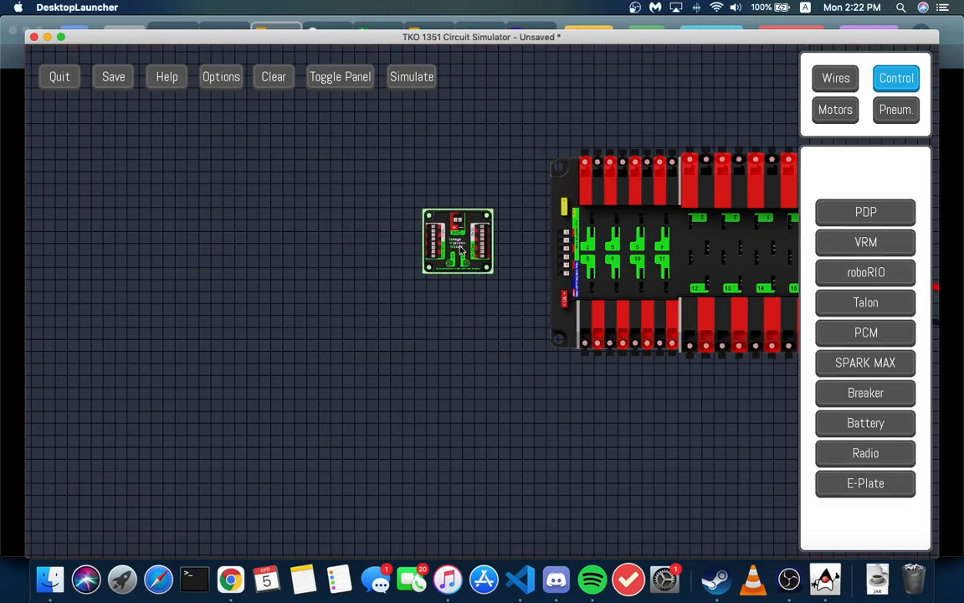
scroll(484, 292, "up", 6)
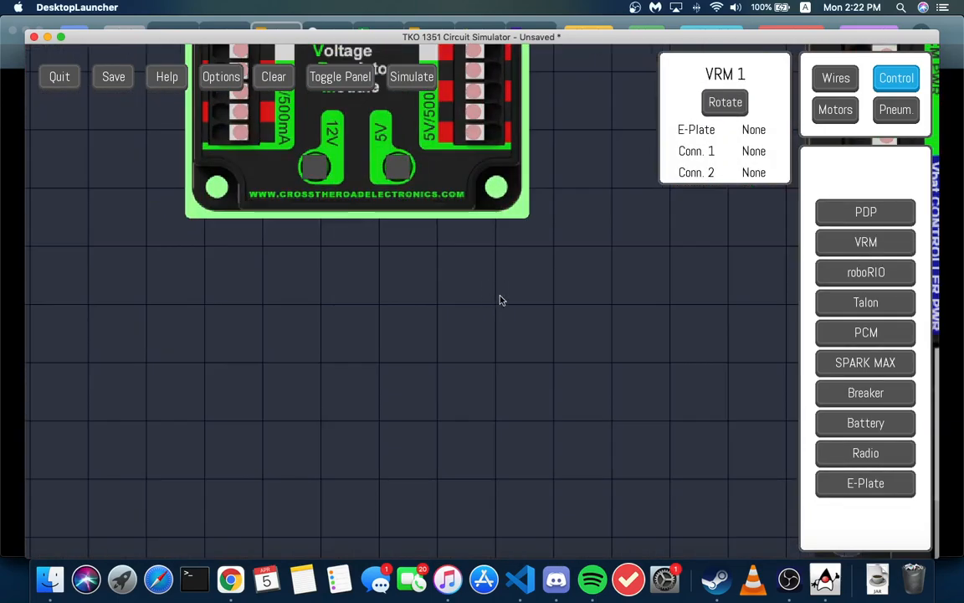
scroll(501, 300, "down", 4)
scroll(500, 300, "up", 1)
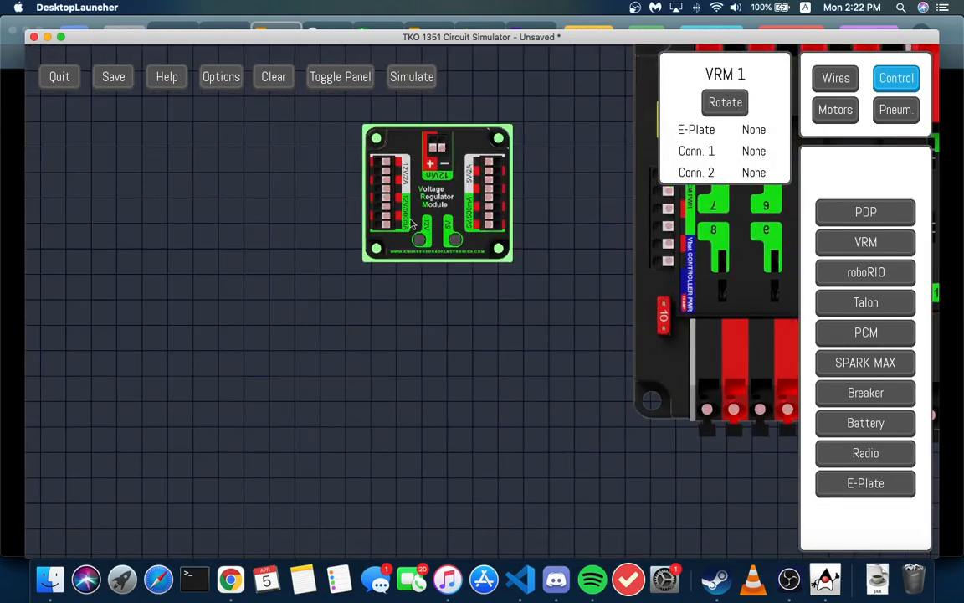
left_click_drag(393, 181, 390, 155)
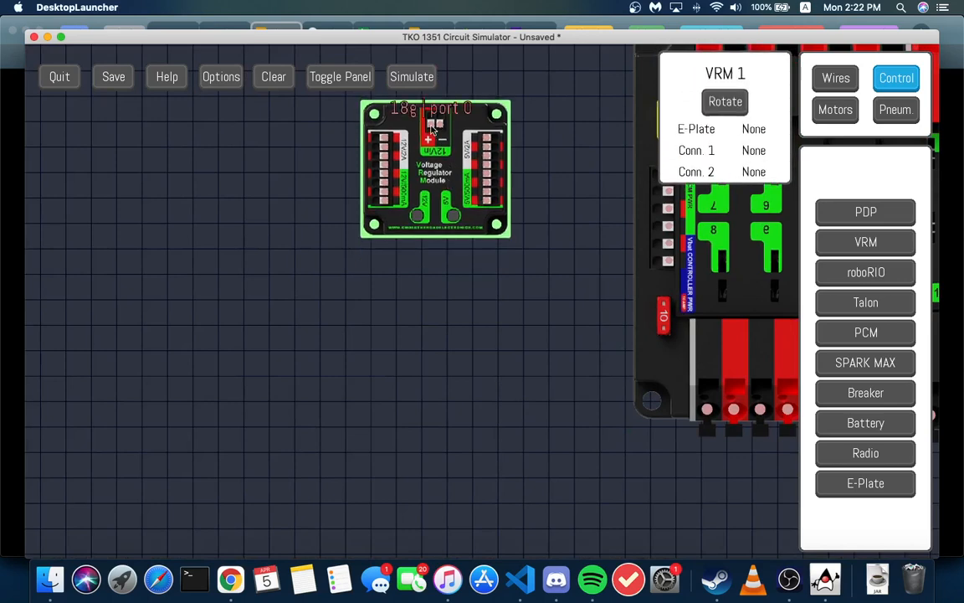
Step: Rotate the VRM until its 12Vin connector faces the PDP
left_click(725, 103)
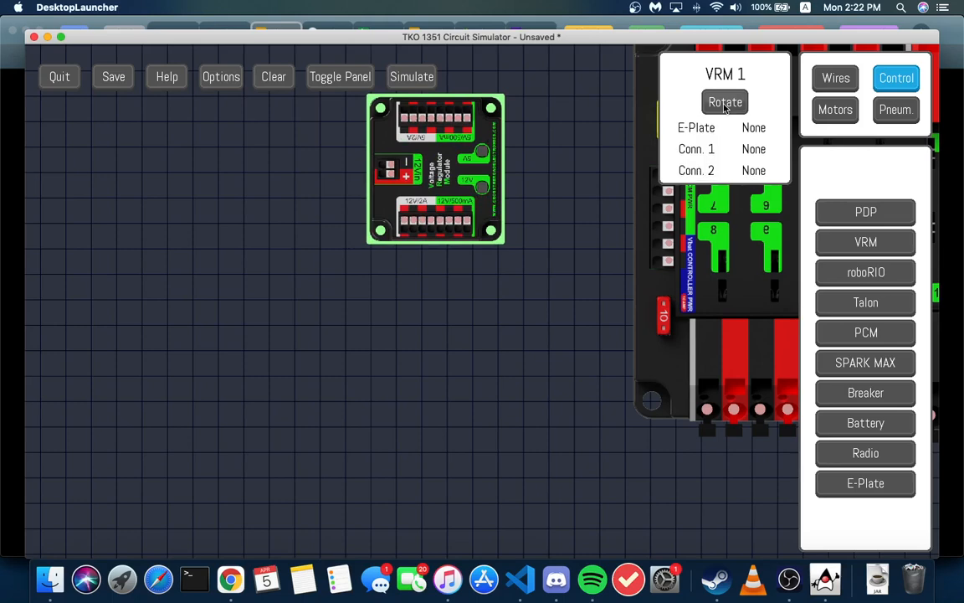
left_click(725, 103)
left_click(725, 103)
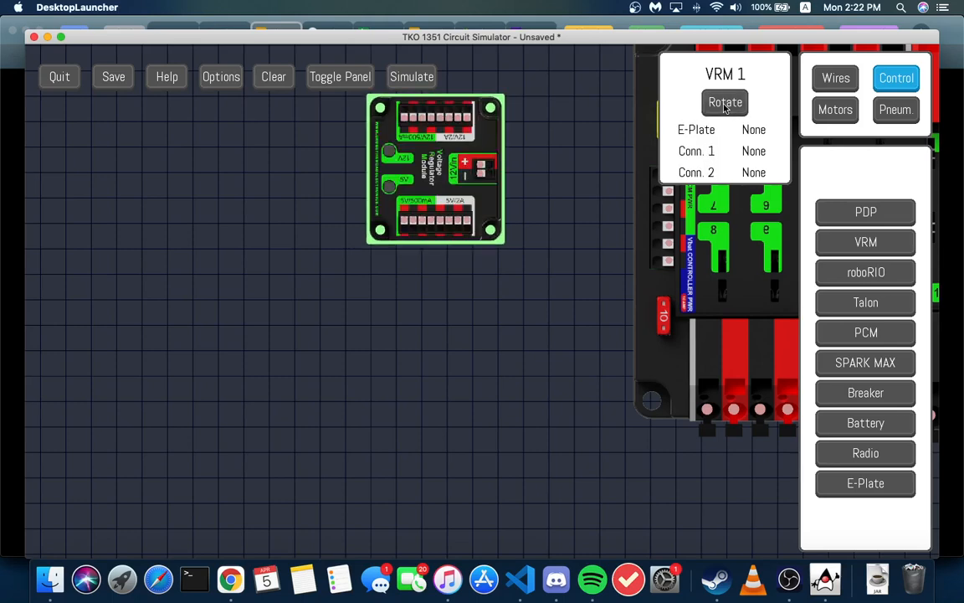
left_click(583, 166)
left_click(437, 198)
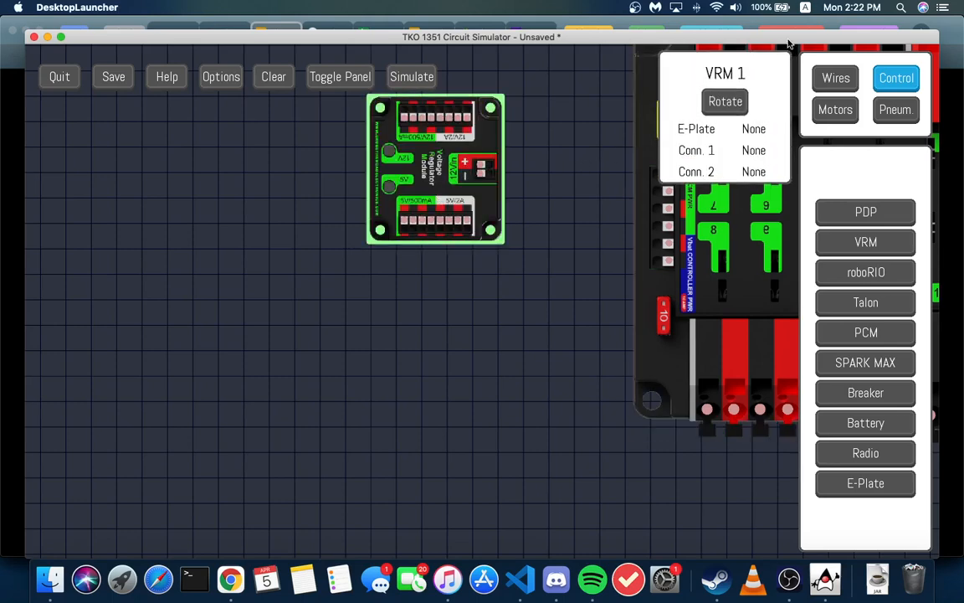
left_click(555, 185)
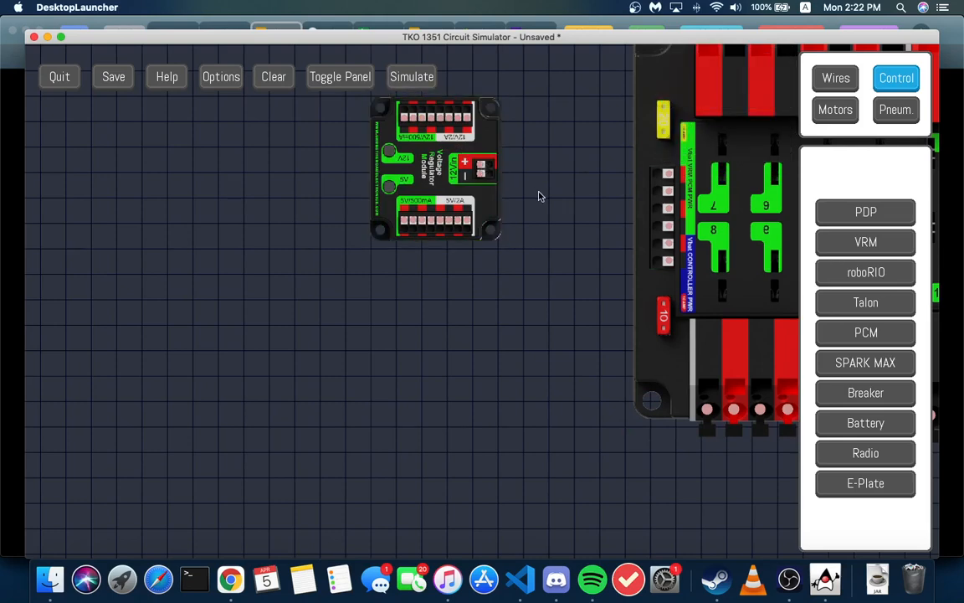
Step: Wire the VRM's 12Vin positive and negative ports to the PDP's second Vbat VRM PCM PWR pair and briefly simulate the circuit
scroll(545, 197, "up", 2)
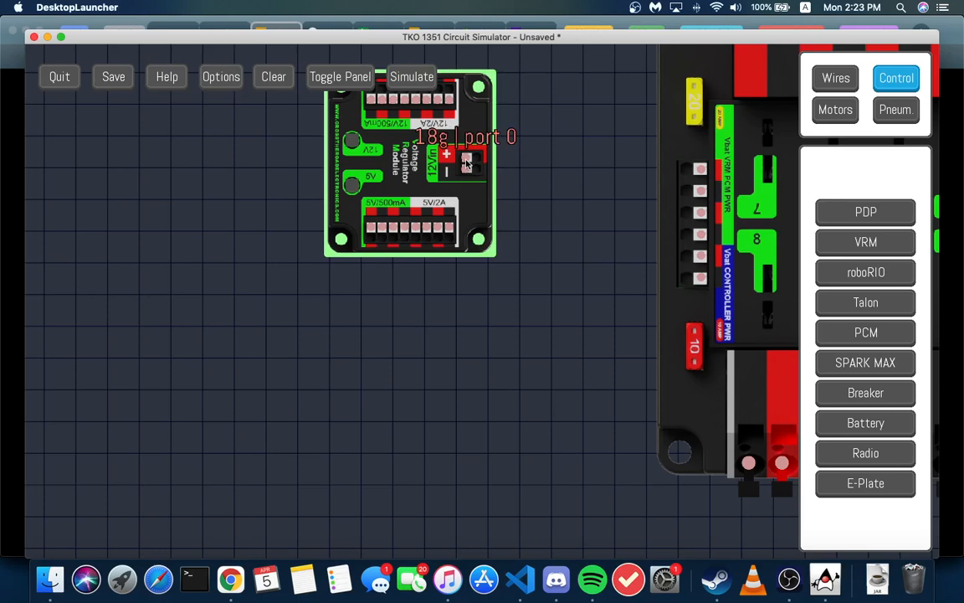
mouse_move(466, 163)
left_mouse_down()
mouse_move(530, 159)
mouse_move(701, 209)
mouse_move(646, 240)
mouse_move(469, 168)
left_mouse_up()
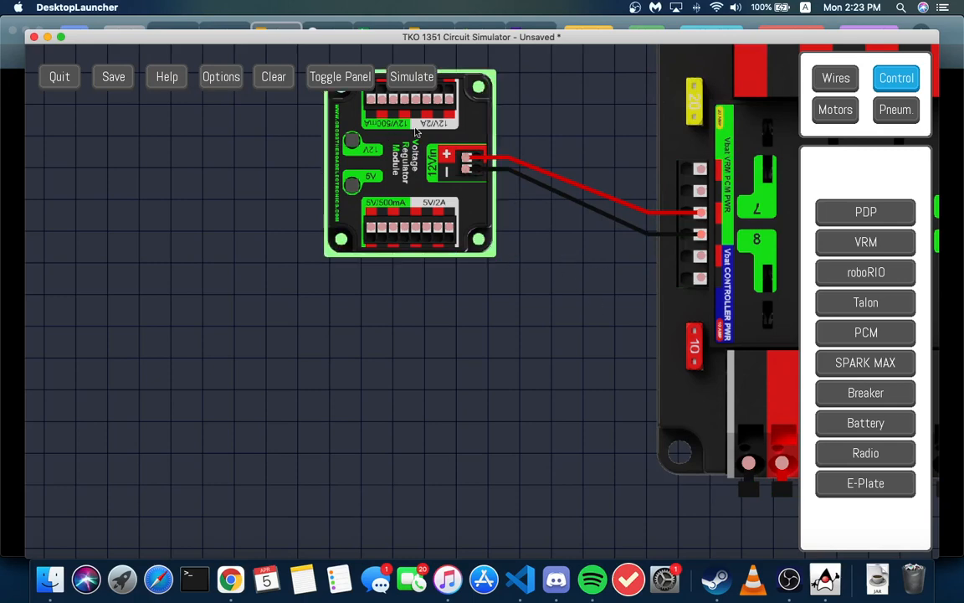
left_click(418, 79)
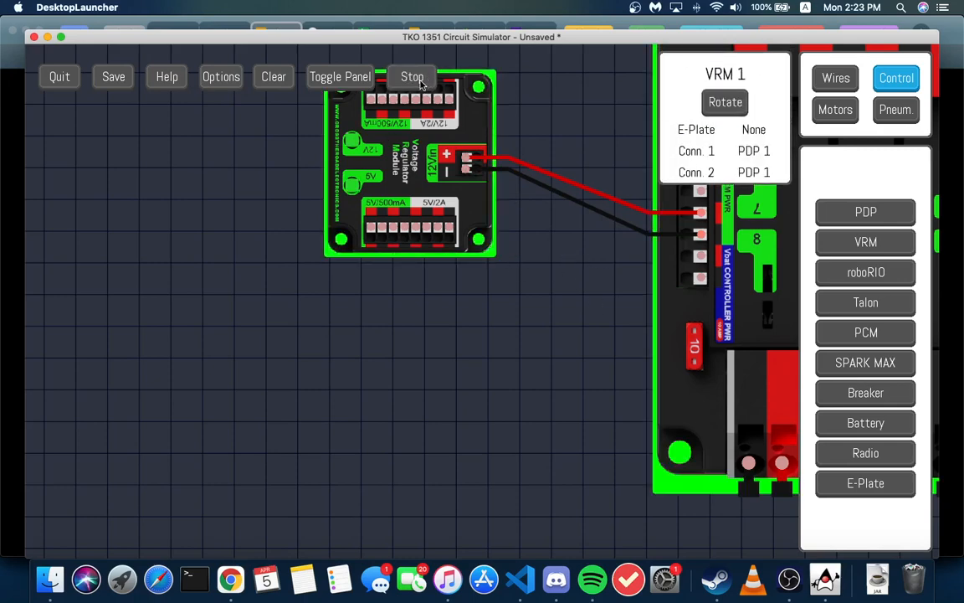
left_click(413, 78)
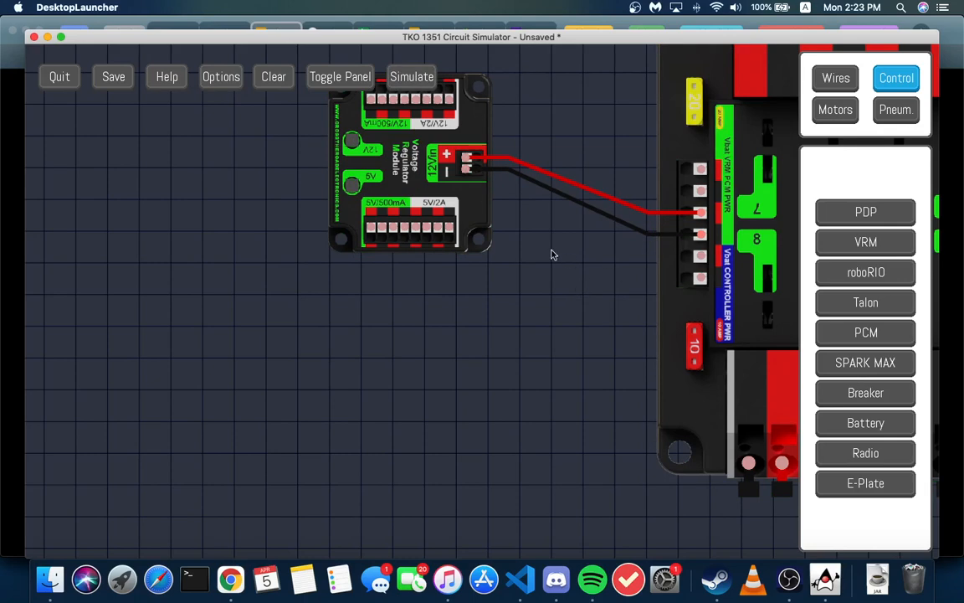
Step: Place a roboRIO on the canvas below the VRM
left_click(898, 276)
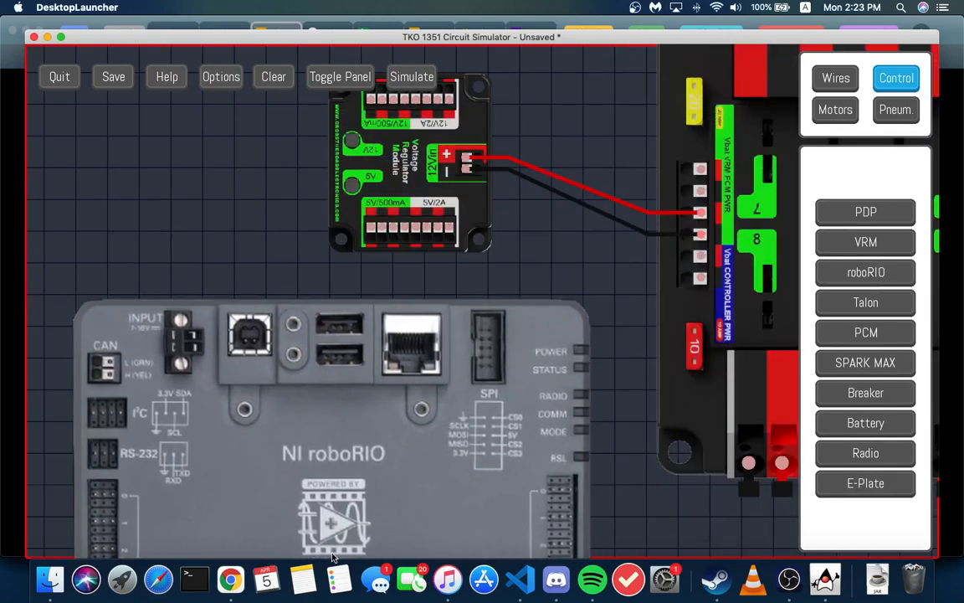
left_click(351, 551)
scroll(590, 273, "down", 5)
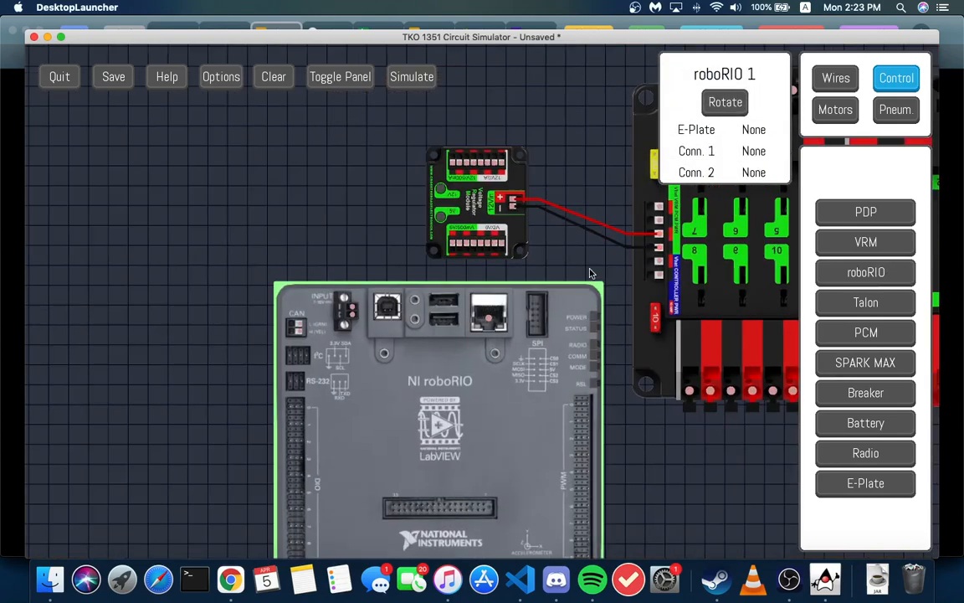
Step: Wire the PDP's positive Vbat CONTROLLER PWR port to the roboRIO's upper INPUT port with a red 18-gauge cable
scroll(588, 274, "up", 4)
scroll(559, 278, "down", 2)
left_click(557, 254)
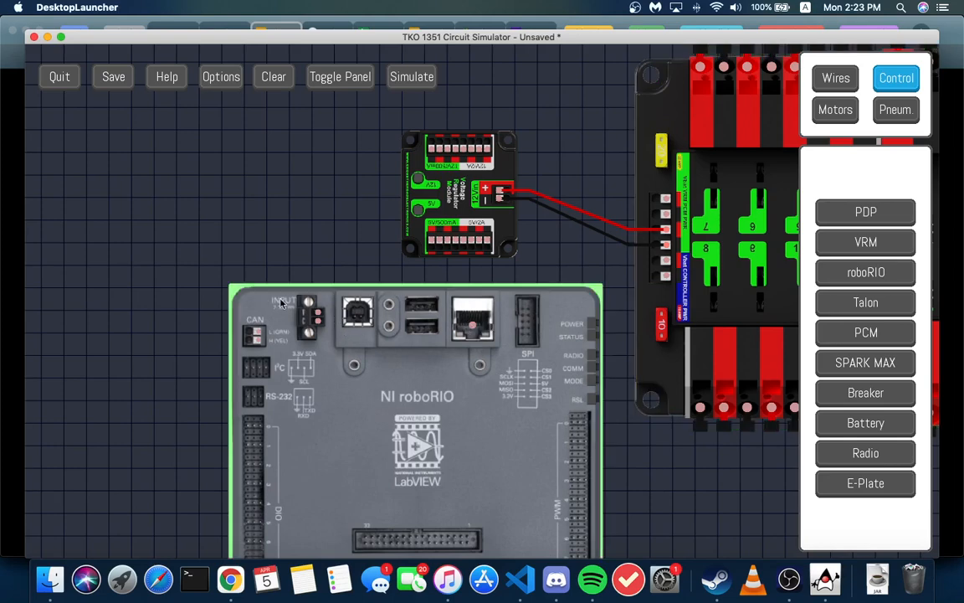
scroll(282, 303, "up", 3)
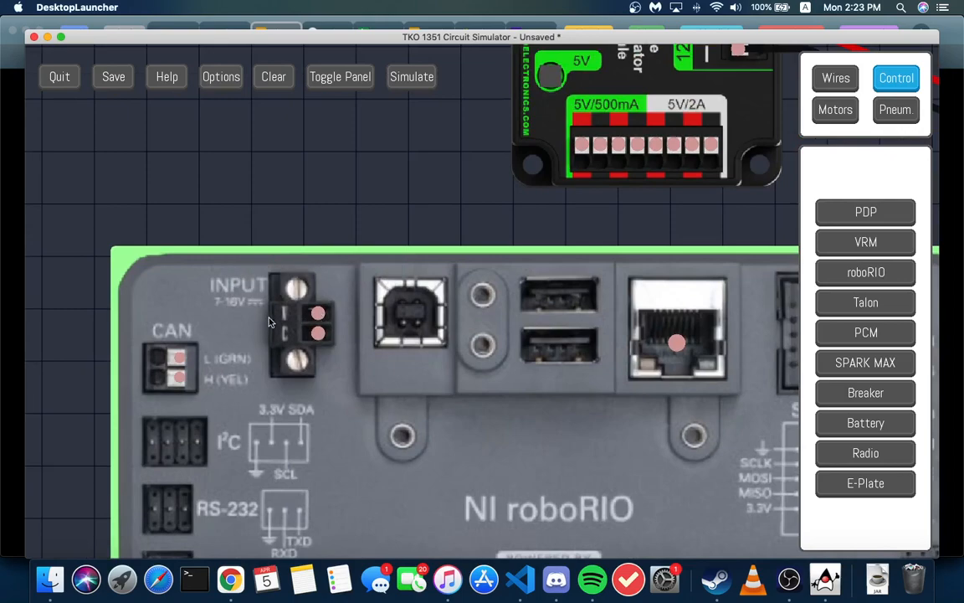
scroll(326, 302, "down", 5)
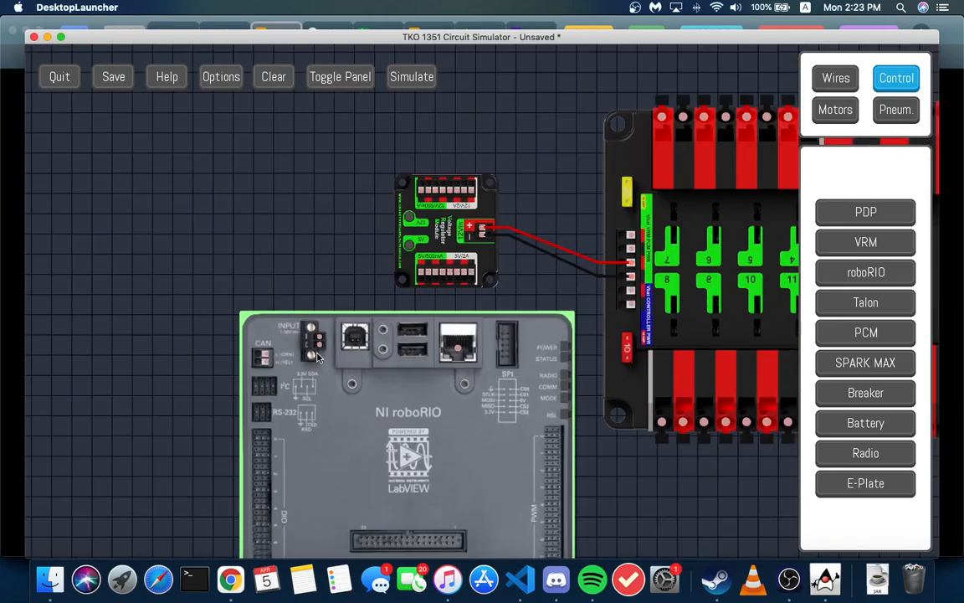
scroll(326, 299, "up", 2)
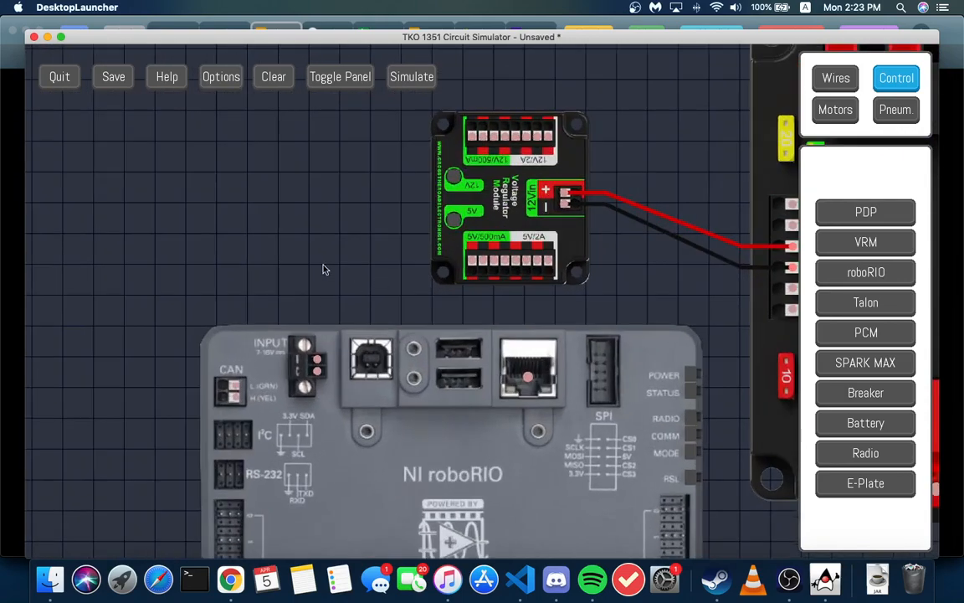
left_click_drag(324, 268, 256, 251)
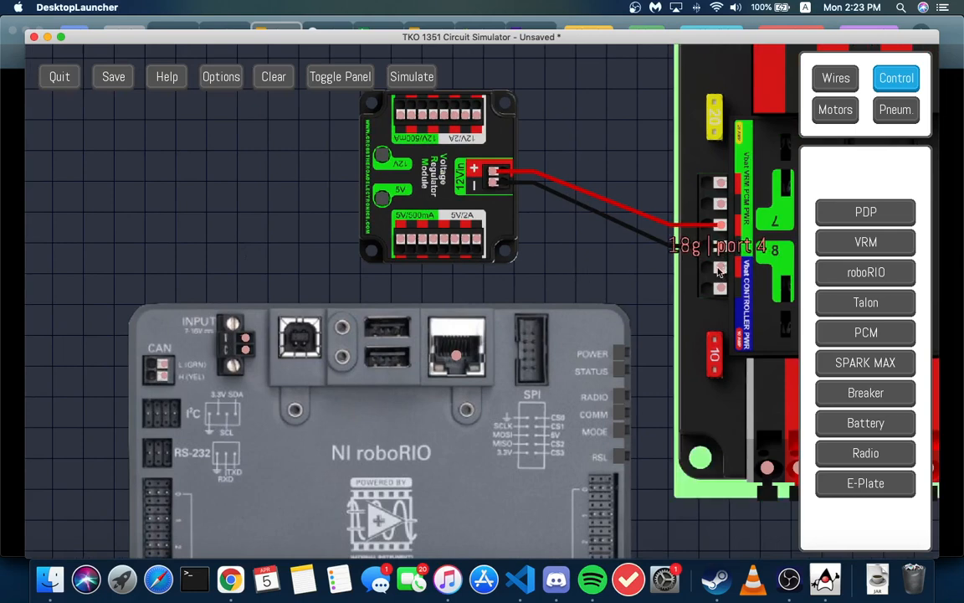
left_click_drag(718, 269, 281, 337)
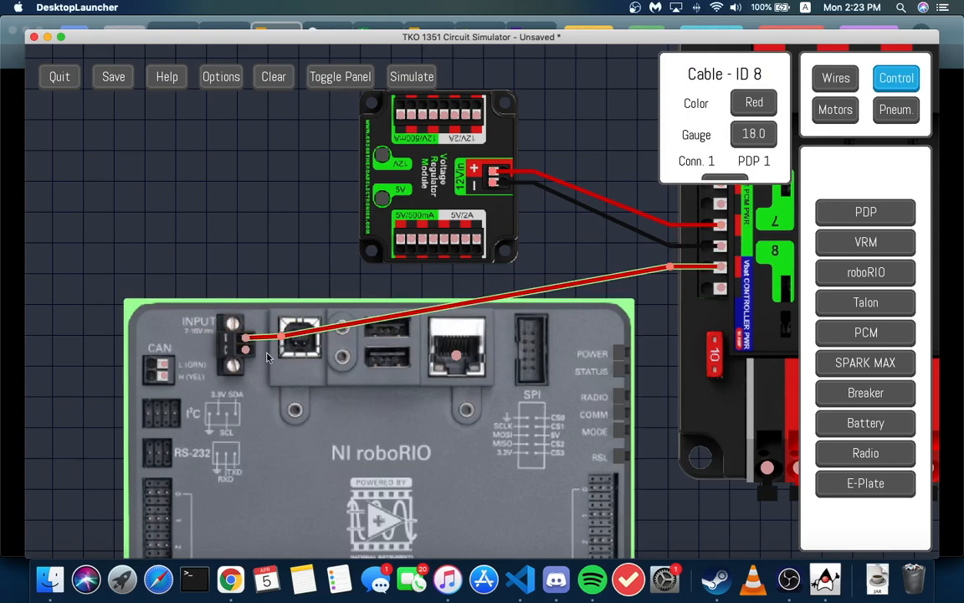
Step: Wire the roboRIO's lower INPUT port to the PDP's negative Vbat CONTROLLER PWR port with a black cable
left_click(246, 349)
left_click_drag(205, 349, 721, 289)
left_click_drag(205, 349, 283, 354)
left_click(263, 256)
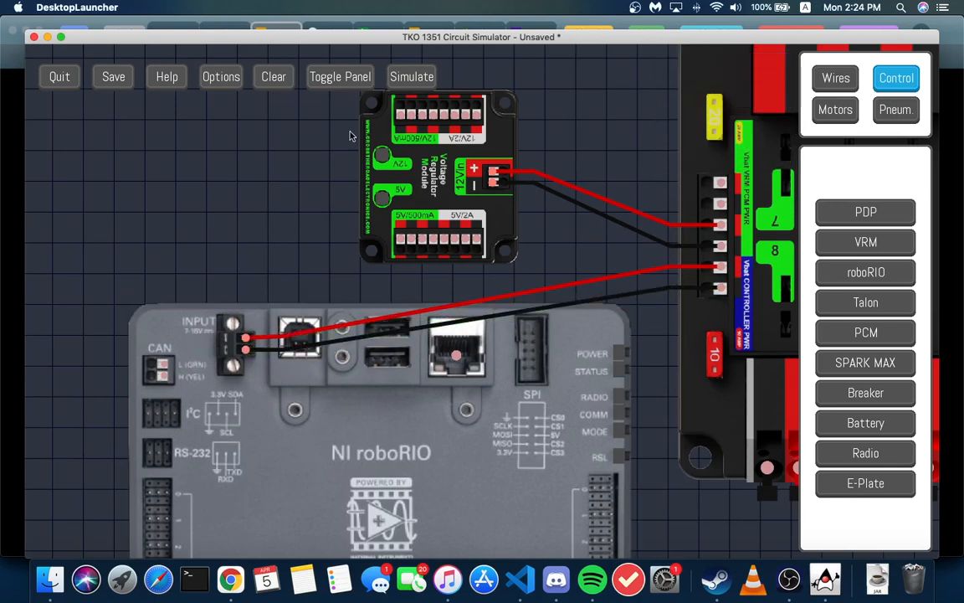
Step: Briefly simulate the circuit, stop it, and examine the roboRIO wiring at the PDP's Vbat CONTROLLER PWR ports
left_click(397, 77)
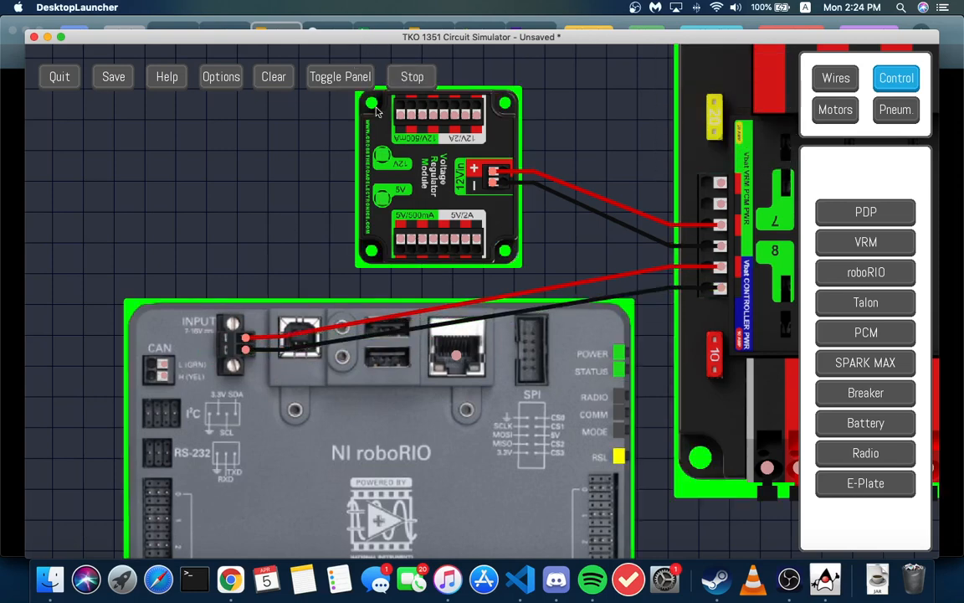
left_click(421, 77)
scroll(757, 310, "up", 3)
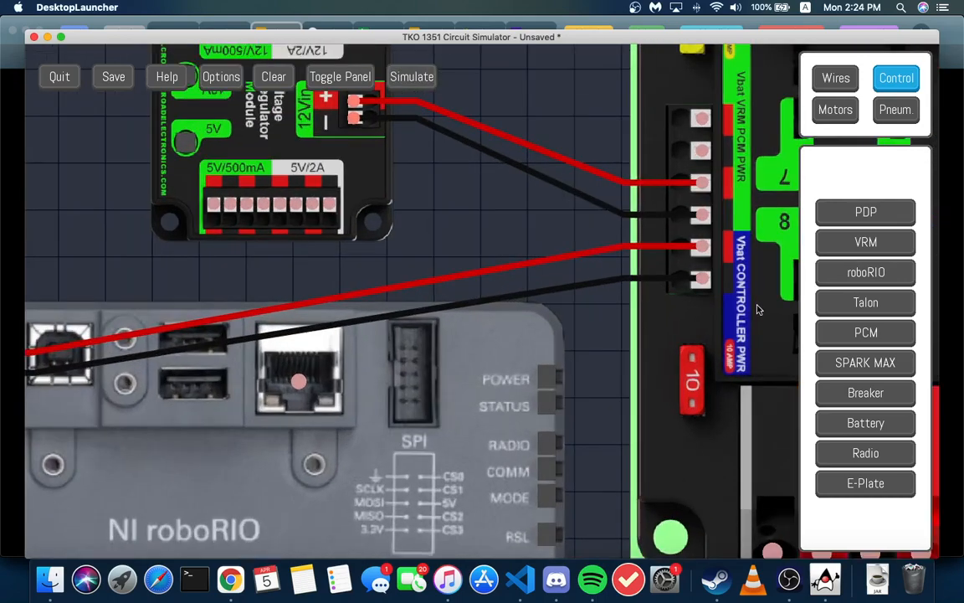
scroll(740, 346, "down", 2)
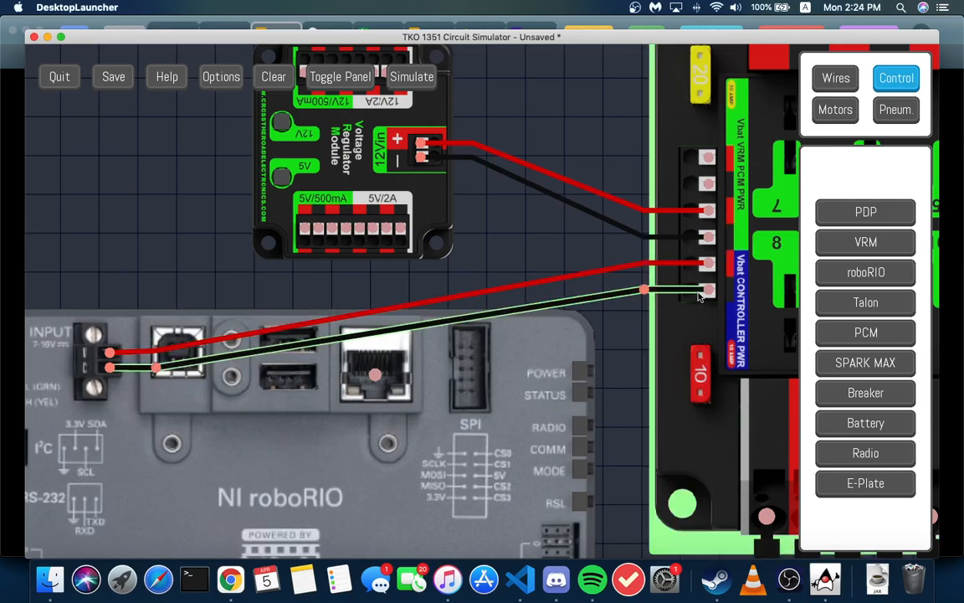
scroll(132, 263, "down", 5)
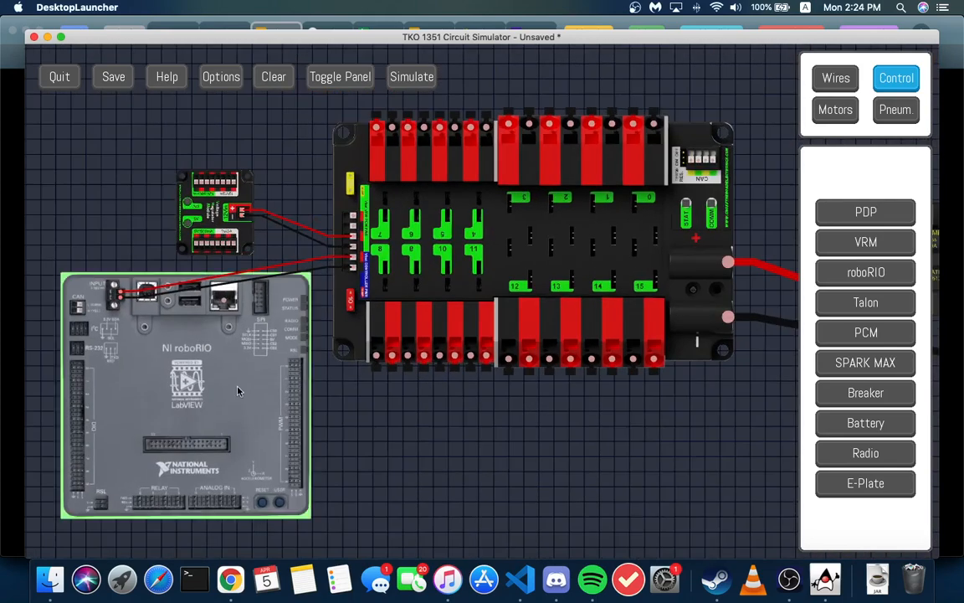
Step: Place a Radio in the free space above the roboRIO, to the left of the VRM
scroll(214, 347, "up", 5)
scroll(512, 454, "down", 8)
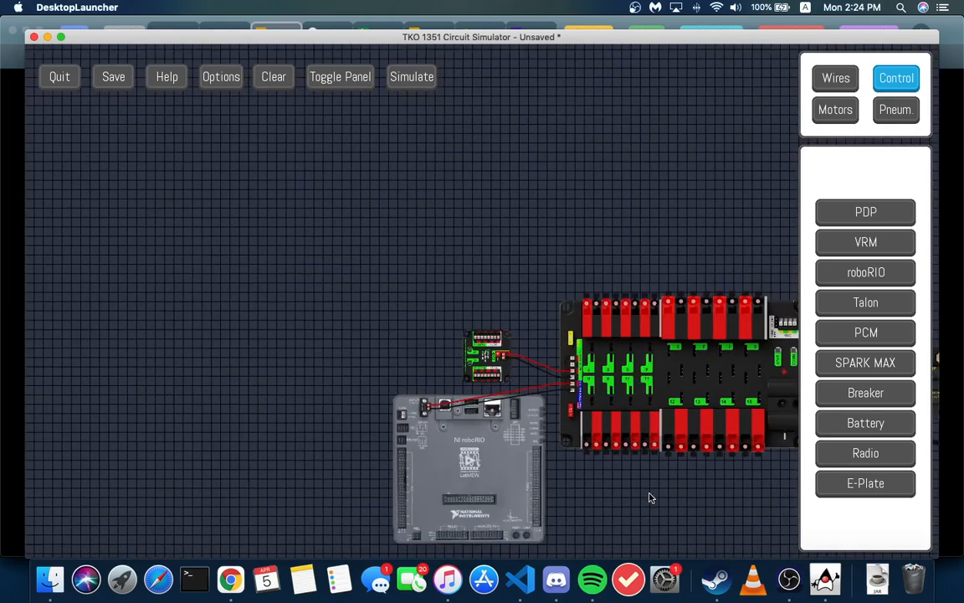
left_click_drag(637, 491, 428, 365)
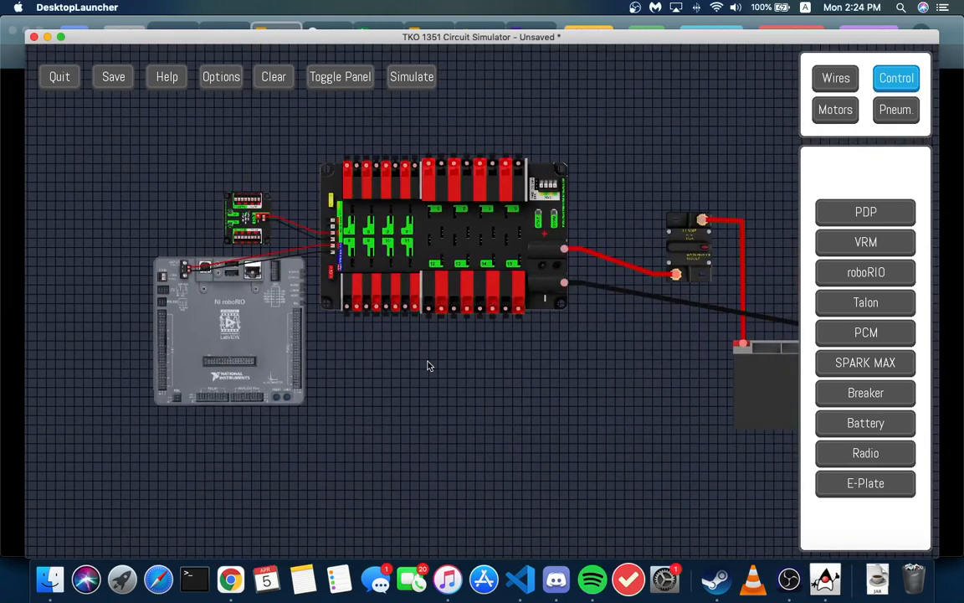
left_click_drag(559, 373, 469, 353)
scroll(338, 322, "up", 2)
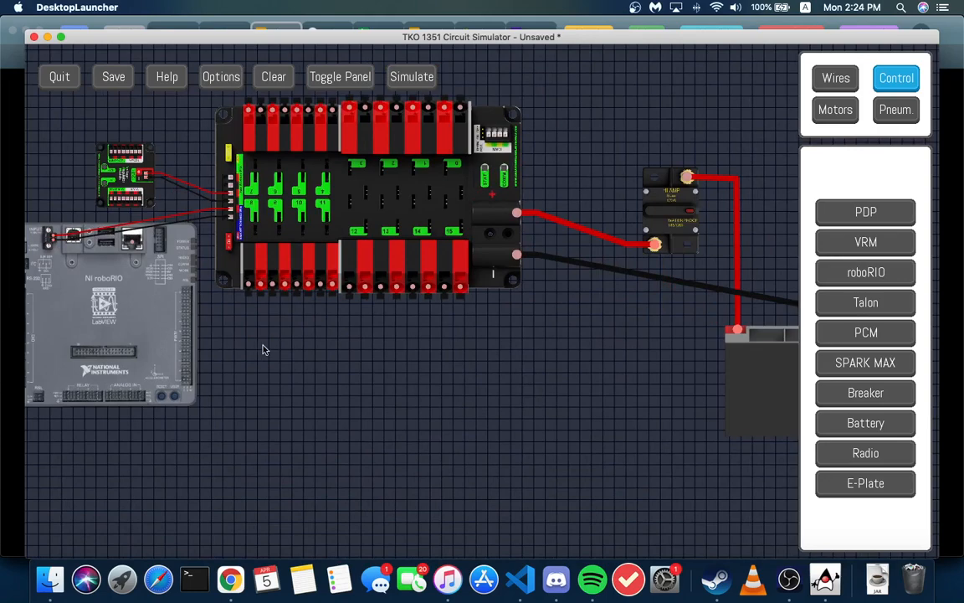
left_click_drag(267, 339, 437, 359)
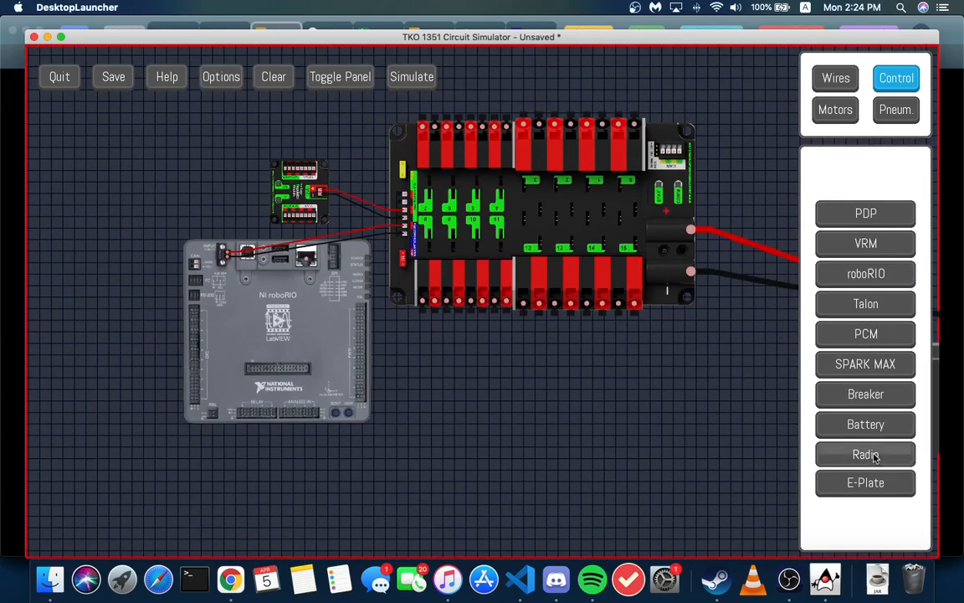
left_click_drag(871, 456, 228, 164)
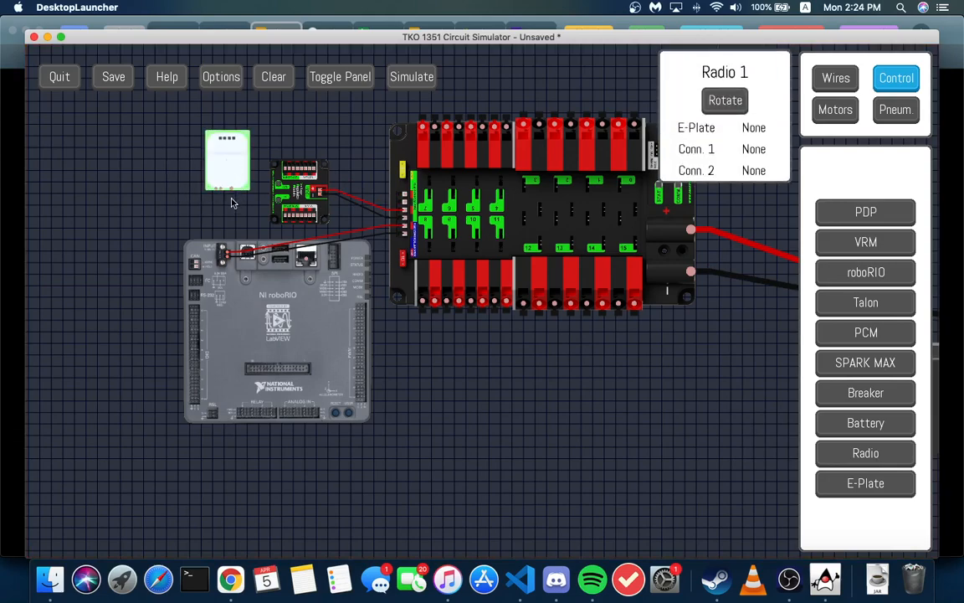
scroll(232, 205, "up", 3)
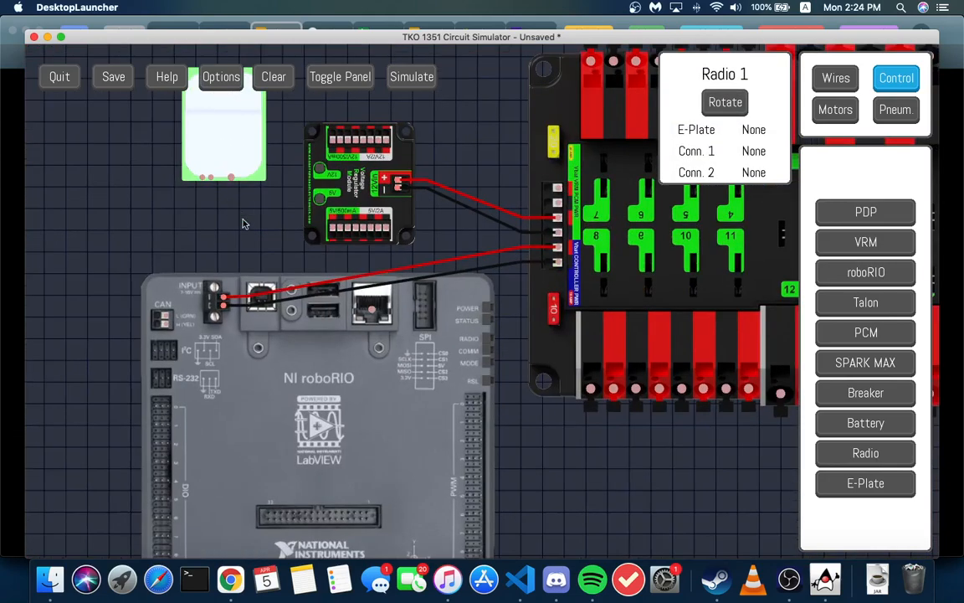
left_click(237, 228)
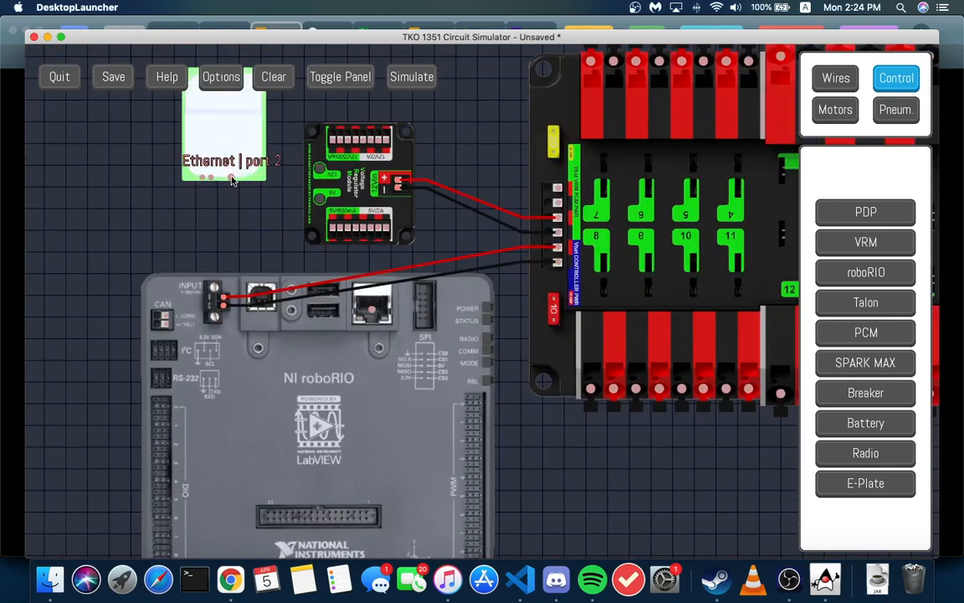
Step: Connect the Radio's Ethernet port to the roboRIO's Ethernet port with an orange Ethernet cable and check both of its connections
mouse_move(232, 180)
left_mouse_down()
mouse_move(375, 314)
mouse_move(368, 303)
left_mouse_up()
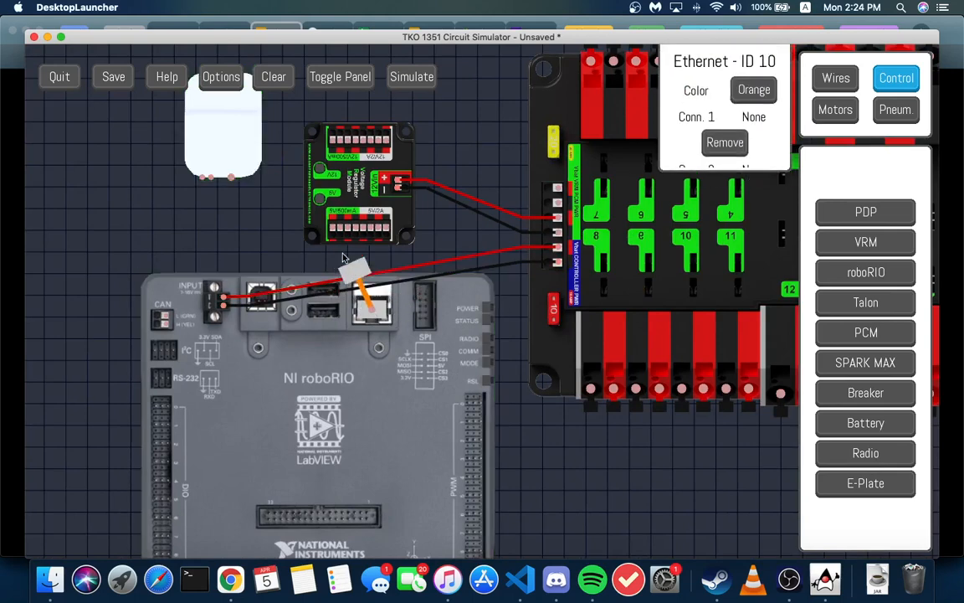
left_click(232, 180)
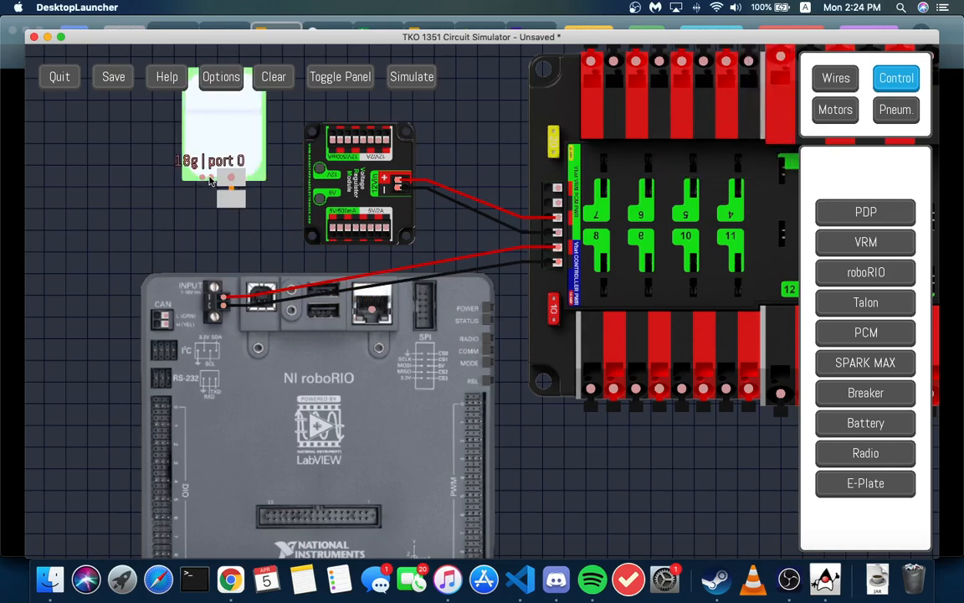
scroll(297, 222, "up", 2)
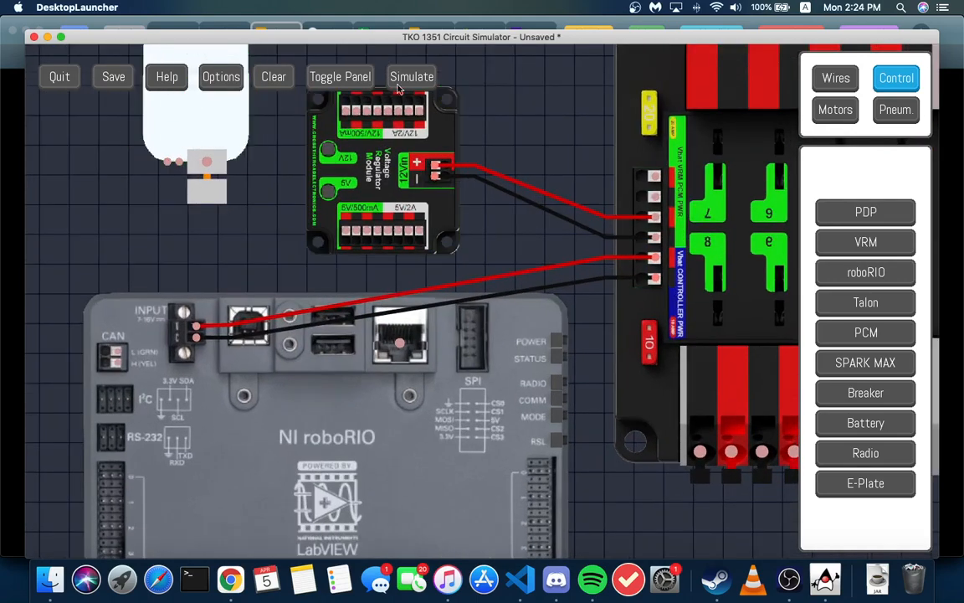
scroll(257, 193, "down", 2)
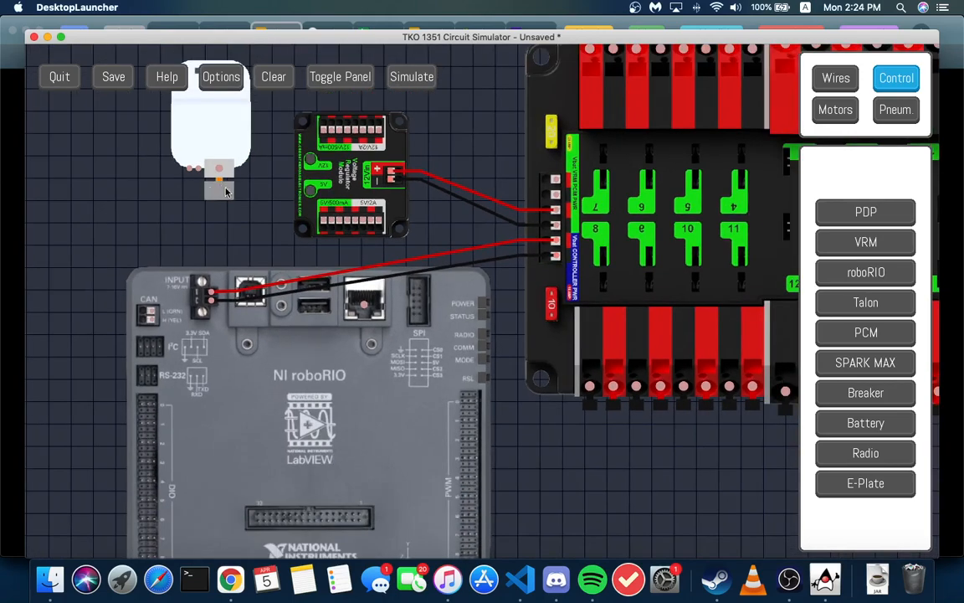
scroll(764, 136, "down", 3)
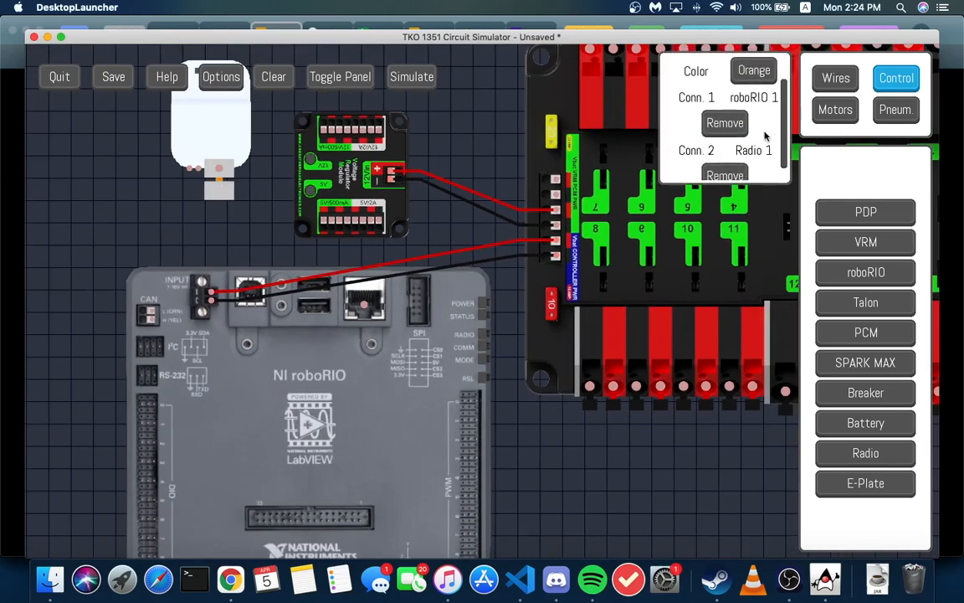
left_click(107, 212)
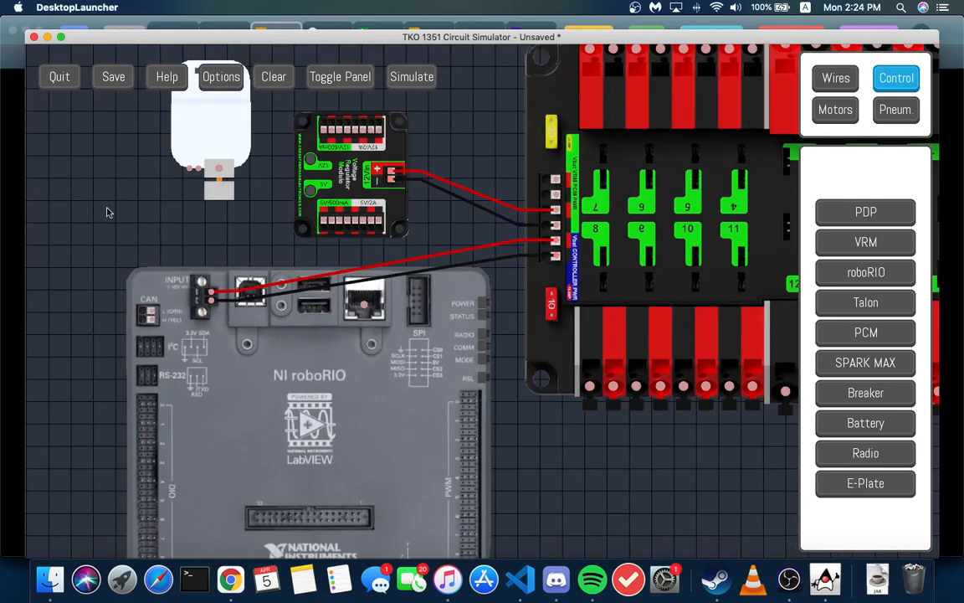
Step: Wire the Radio's port 0 to the VRM's positive 12V/2A port in red, routing the cable squarely above the VRM
left_click(199, 170)
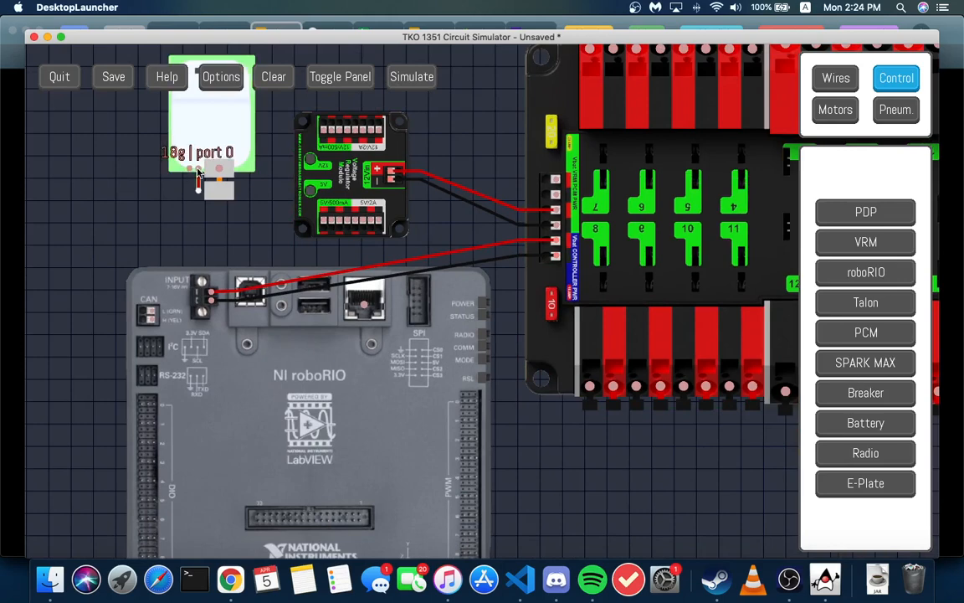
left_click(198, 190)
left_click_drag(199, 190, 377, 147)
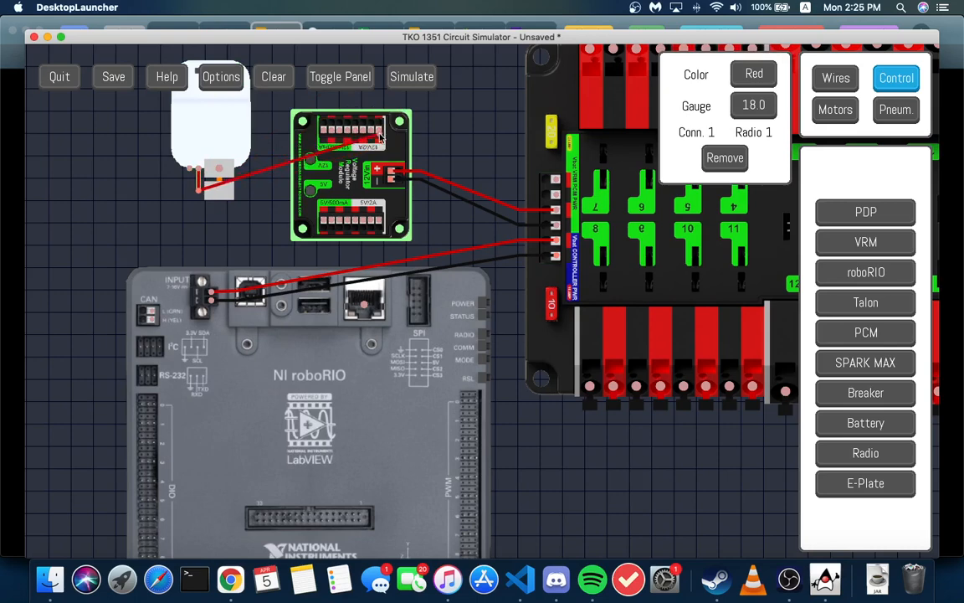
left_click(378, 132)
left_click(379, 133)
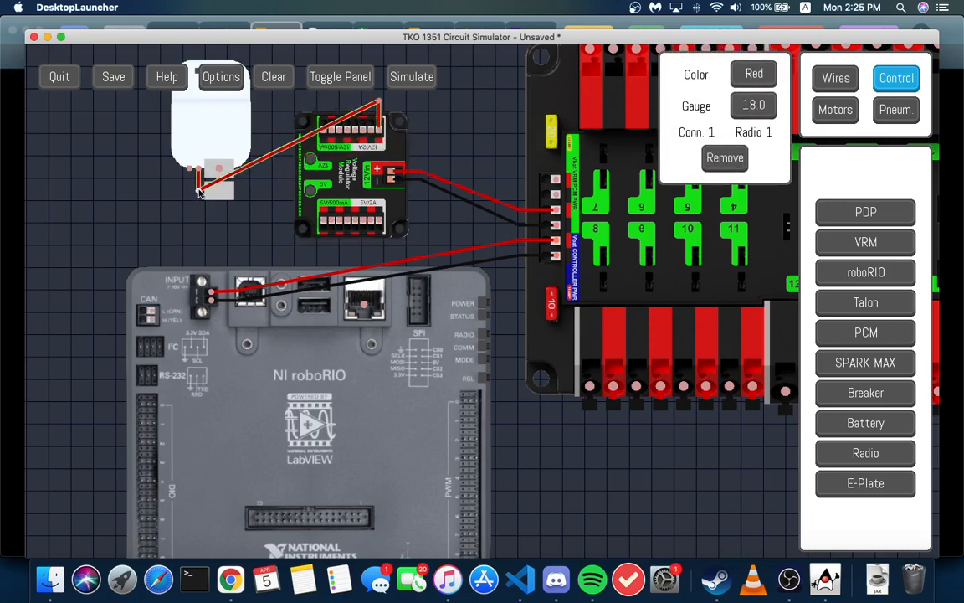
left_click_drag(200, 191, 199, 100)
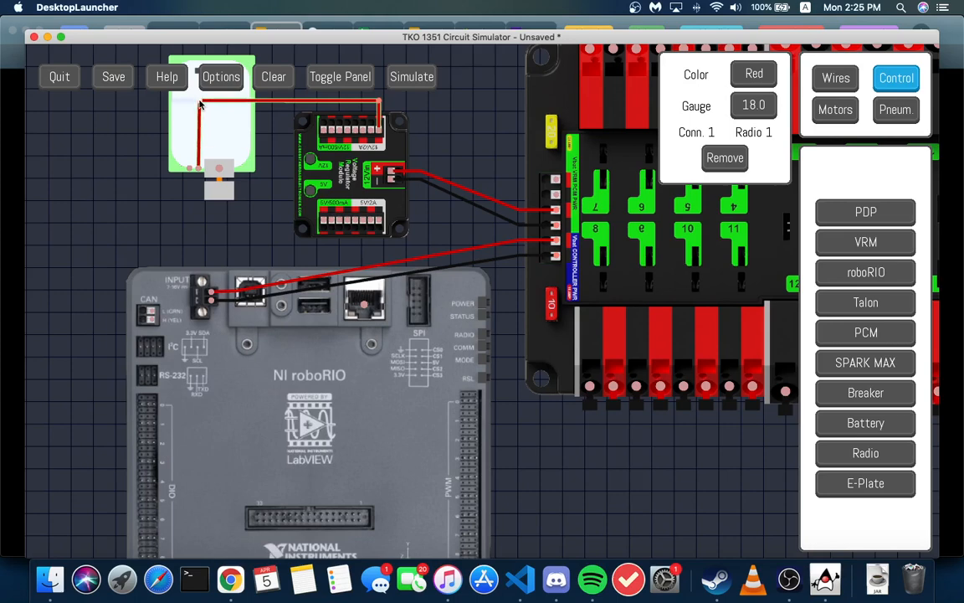
Step: Wire the Radio's port 1 to the adjacent negative 12V/2A port on the VRM in black, routing it alongside the red cable
left_click(189, 169)
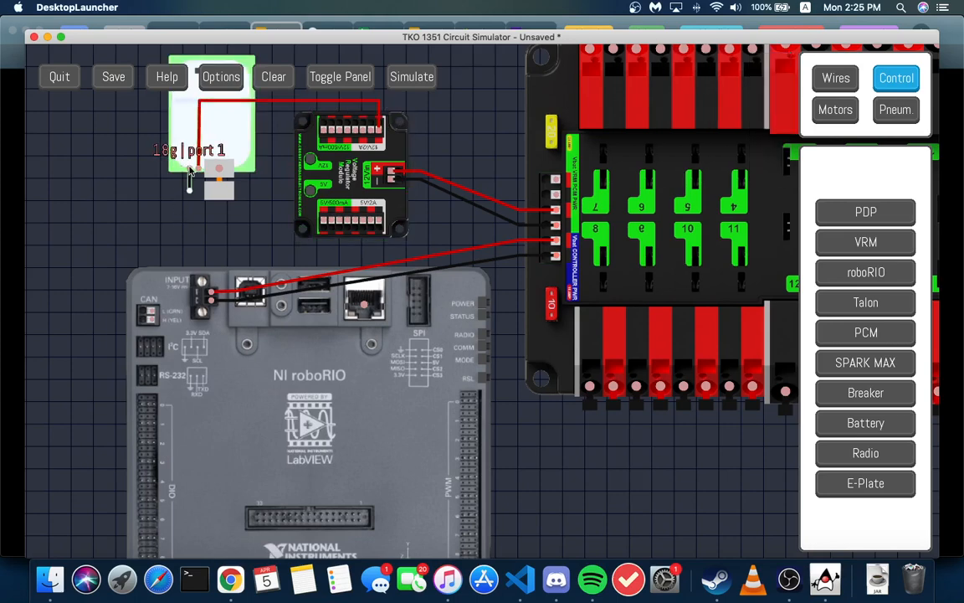
left_click(189, 190)
left_click(189, 191)
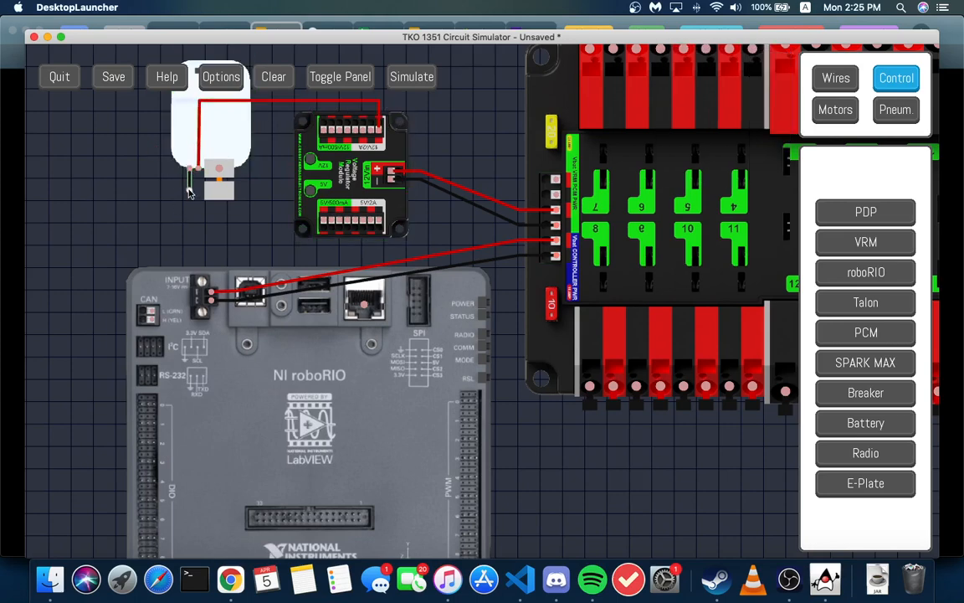
left_click(370, 130)
left_click_drag(190, 191, 190, 102)
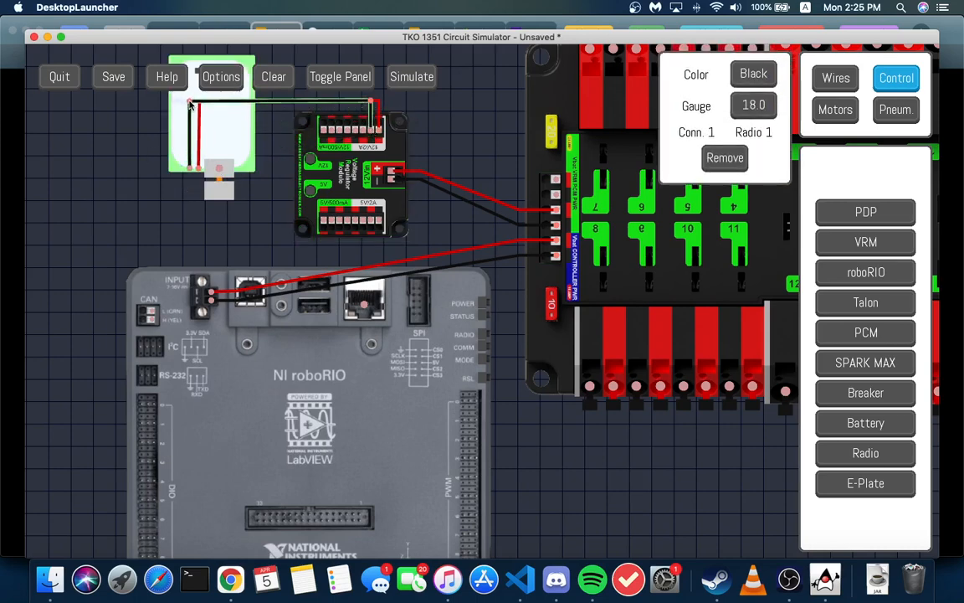
left_click(114, 127)
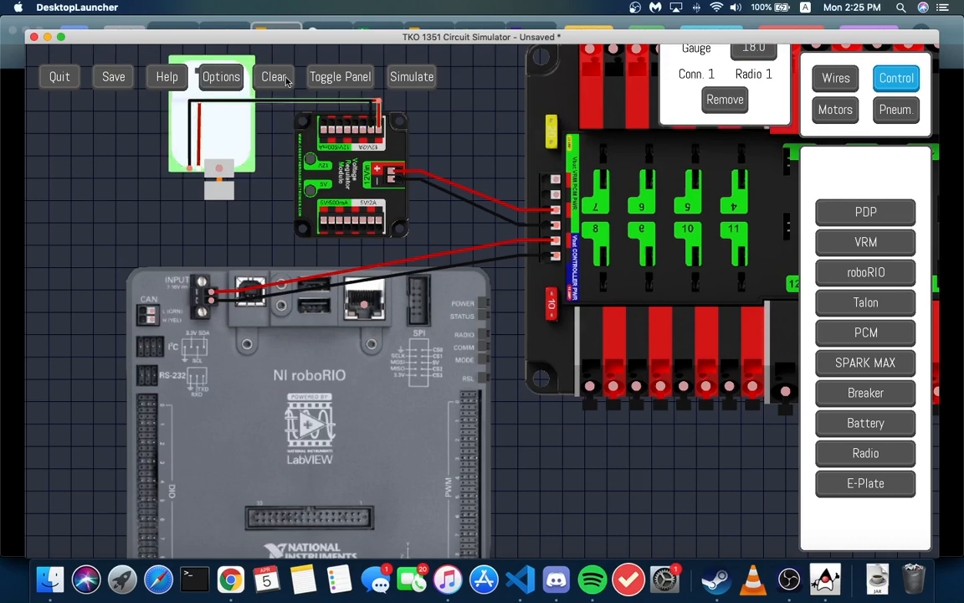
Step: Simulate the completed circuit and examine the status of the Radio, VRM, roboRIO, PDP, breaker and battery
left_click(408, 78)
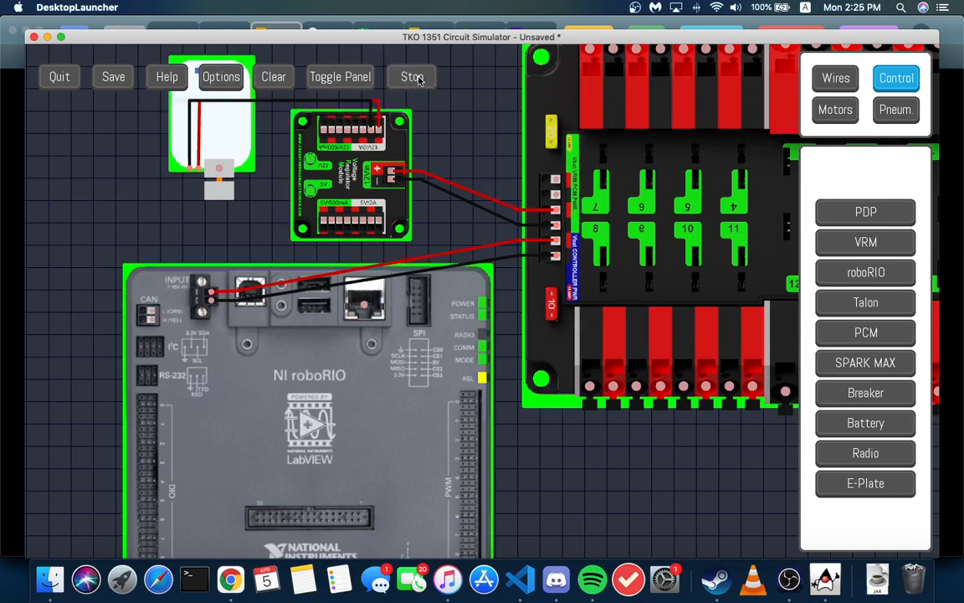
scroll(247, 237, "down", 5)
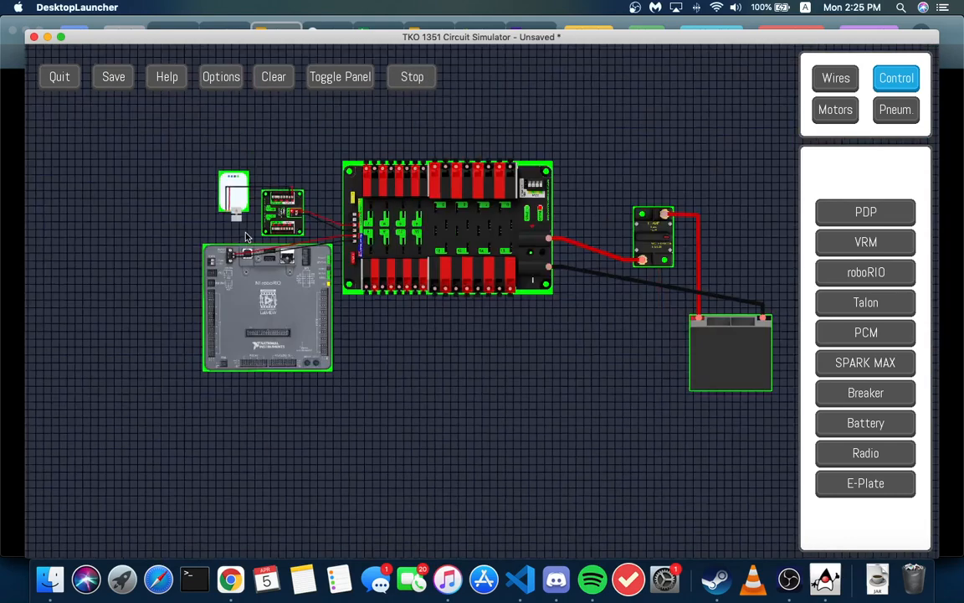
scroll(246, 237, "up", 2)
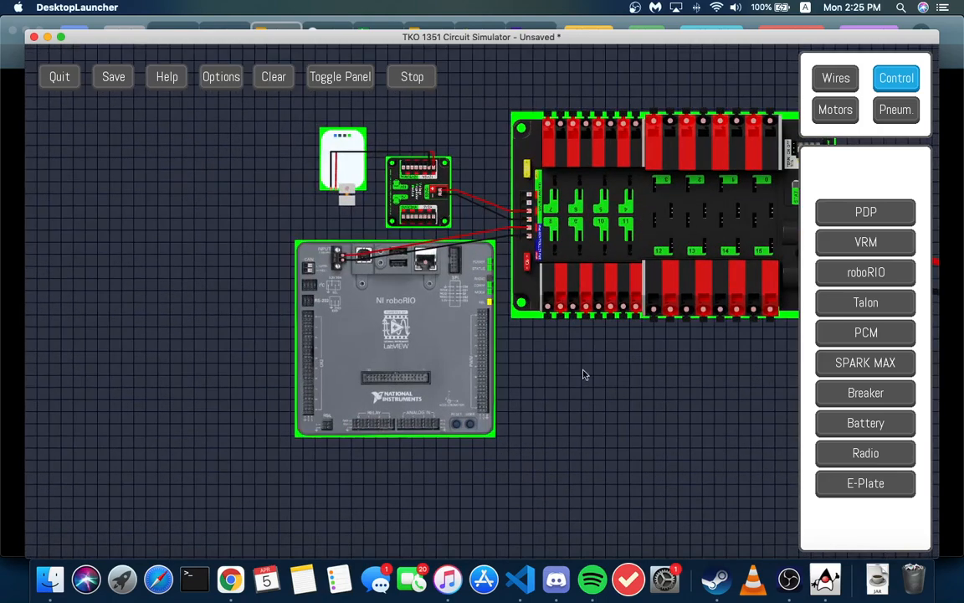
Step: Inspect the PDP's STAT and COMM lights in the running simulation, and review the wiring from the radio, VRM and roboRIO through to the breaker and battery
left_click_drag(584, 374, 340, 374)
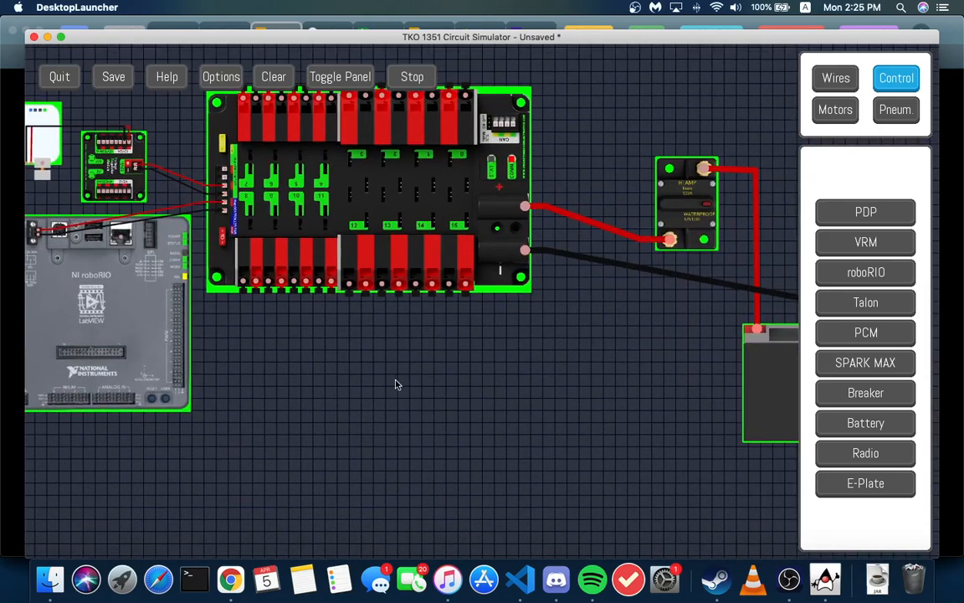
left_click_drag(397, 384, 519, 394)
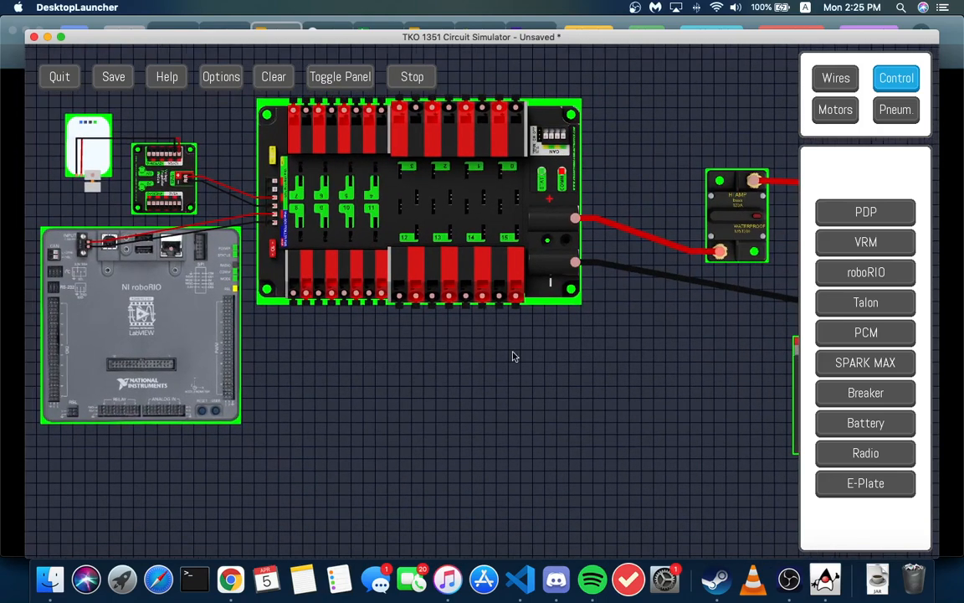
scroll(570, 183, "up", 5)
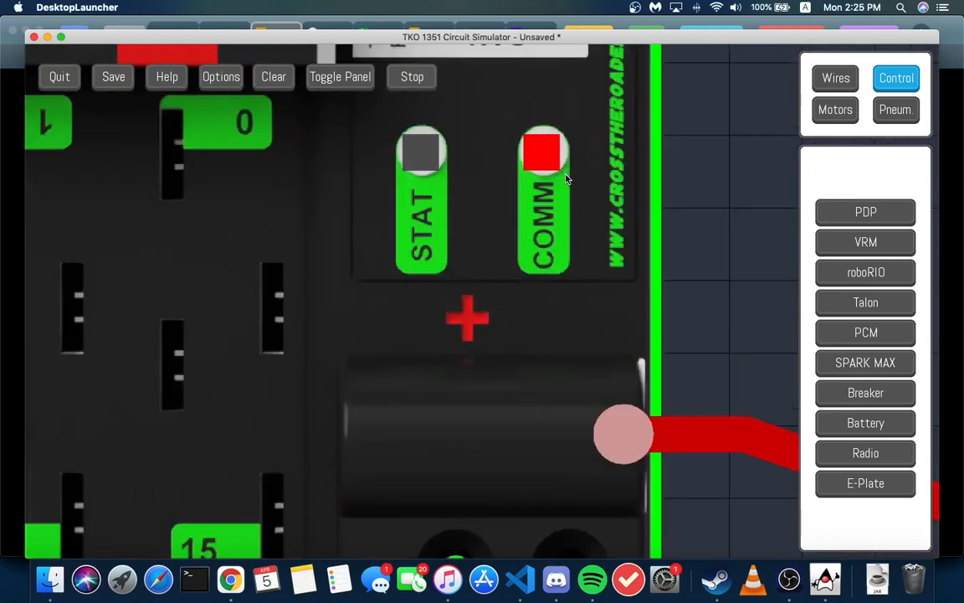
scroll(589, 209, "down", 4)
scroll(589, 209, "down", 3)
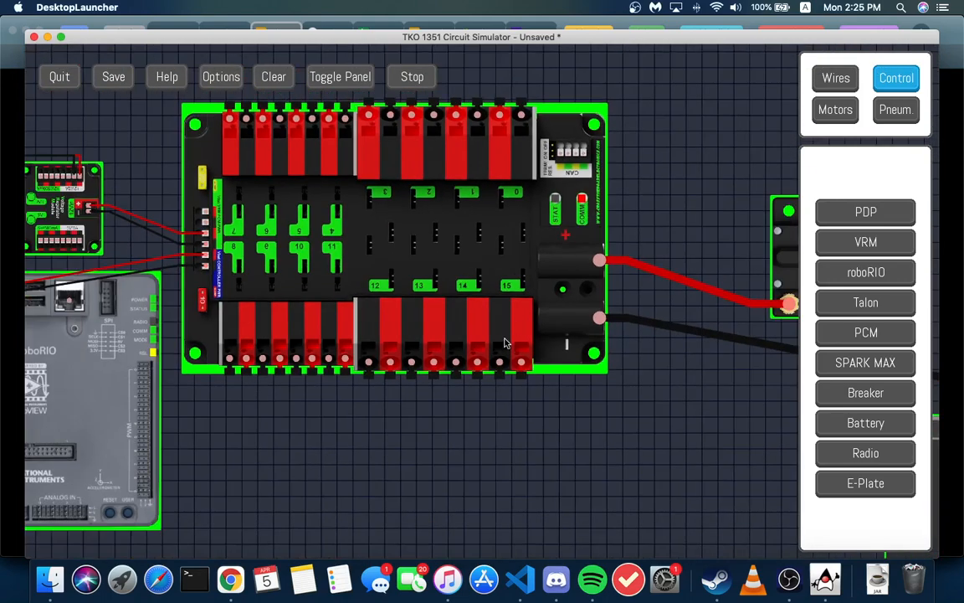
left_click_drag(335, 483, 586, 480)
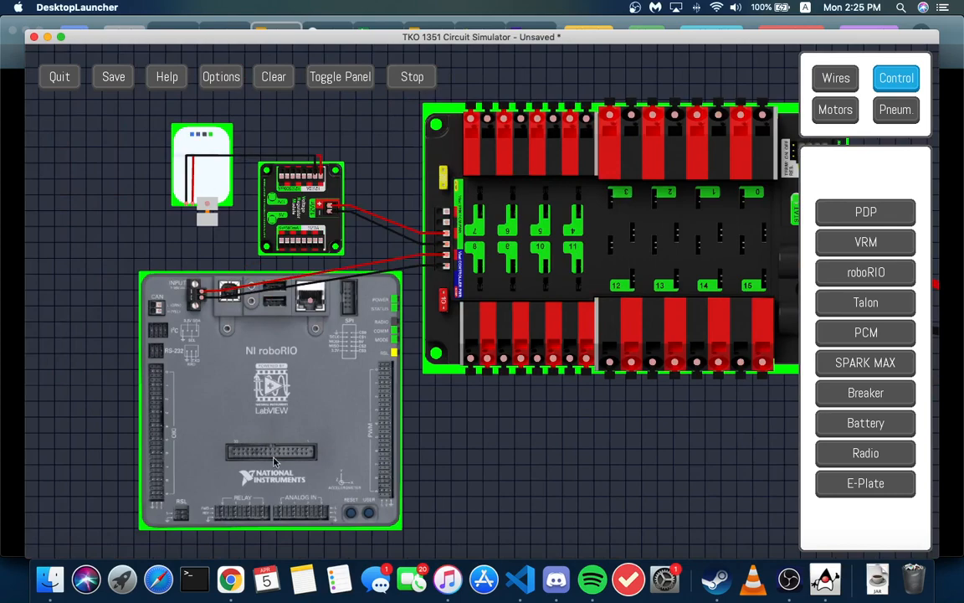
left_click_drag(565, 456, 465, 422)
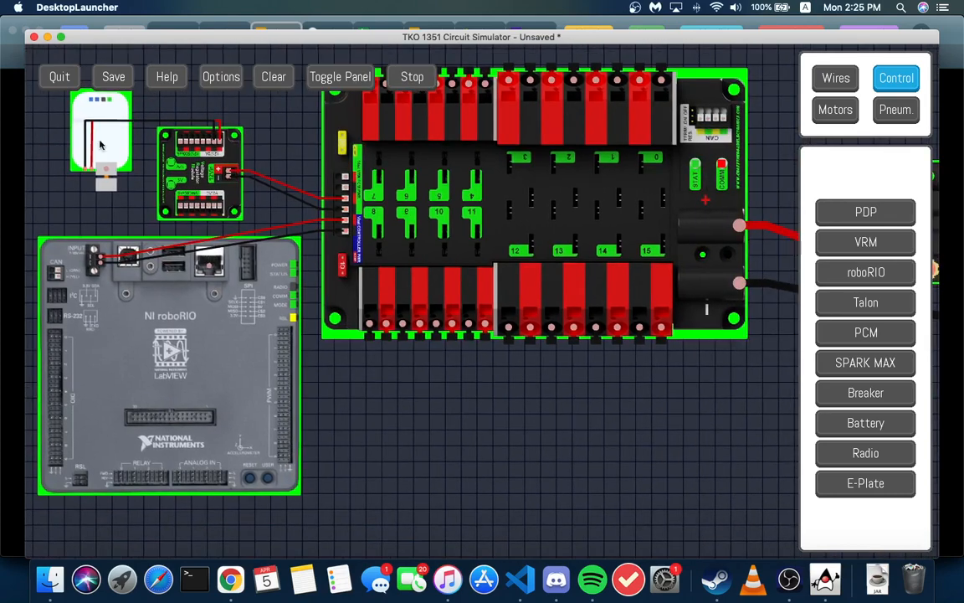
left_click_drag(693, 426, 448, 411)
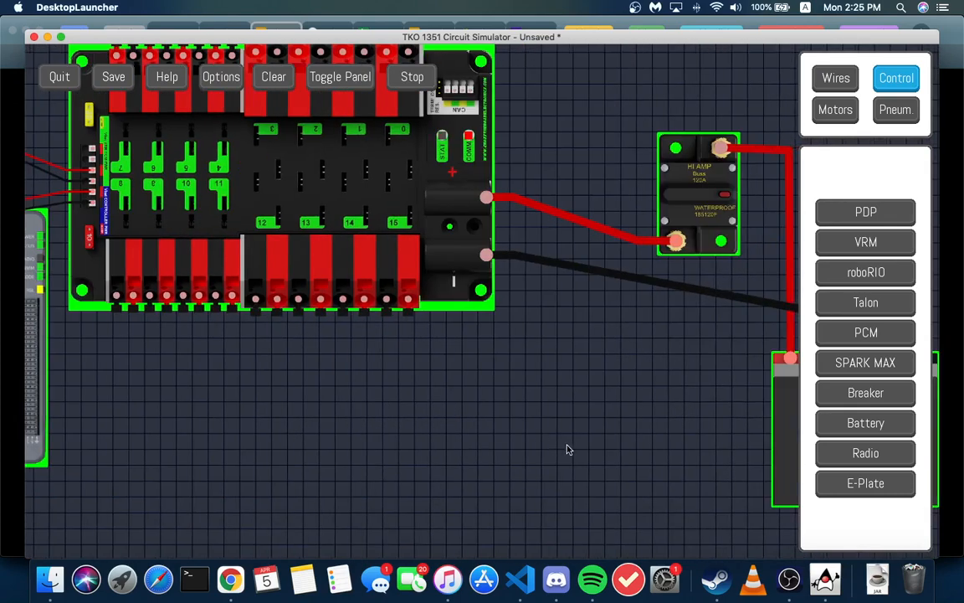
left_click_drag(235, 342, 326, 342)
left_click_drag(360, 388, 532, 402)
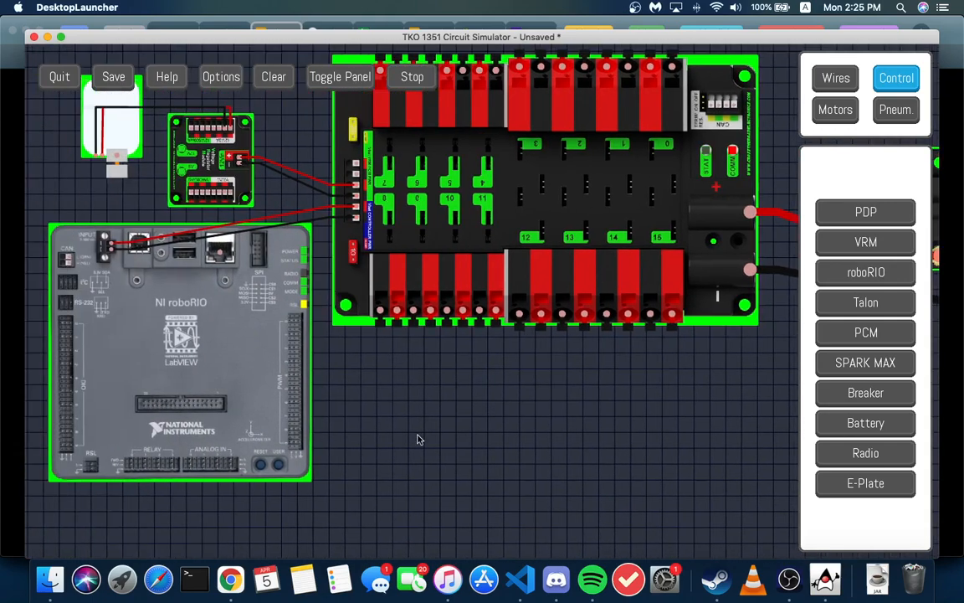
scroll(418, 439, "down", 2)
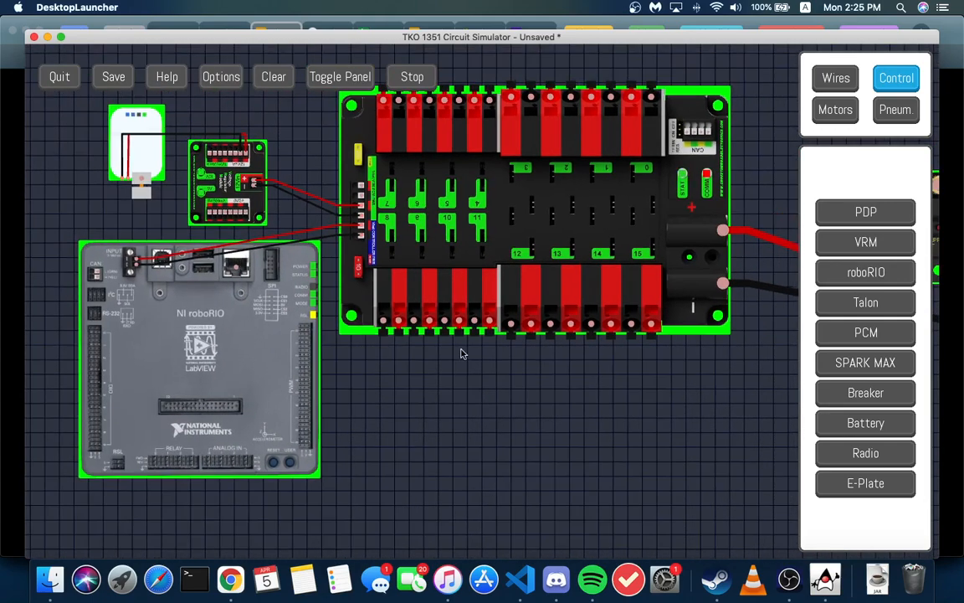